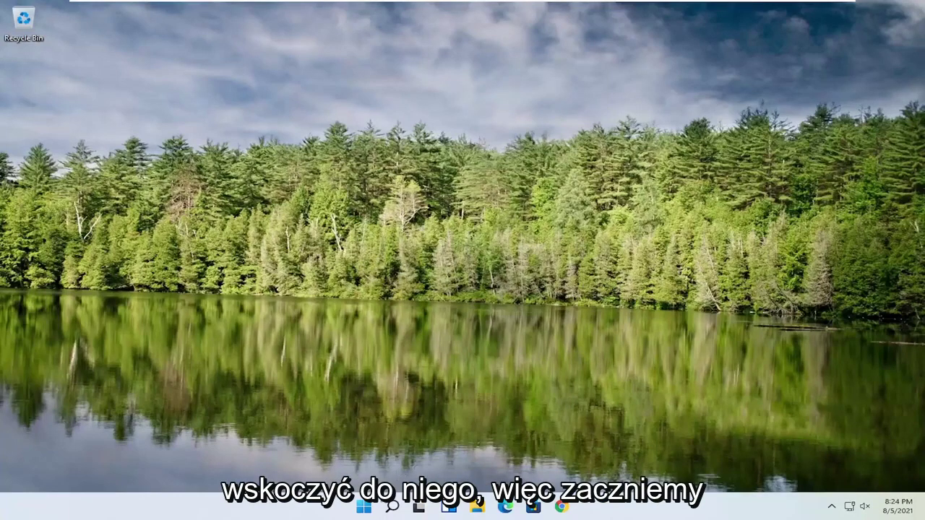
# Search for regedit, run Registry Editor as administrator with the permission prompt approved, and reposition its window on the desktop
pyautogui.click(392, 507)
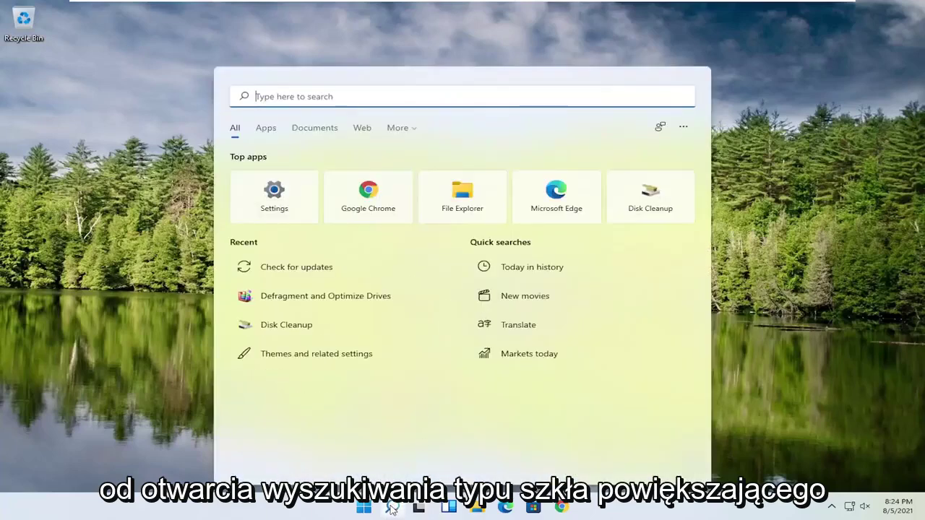
pyautogui.write('regedit')
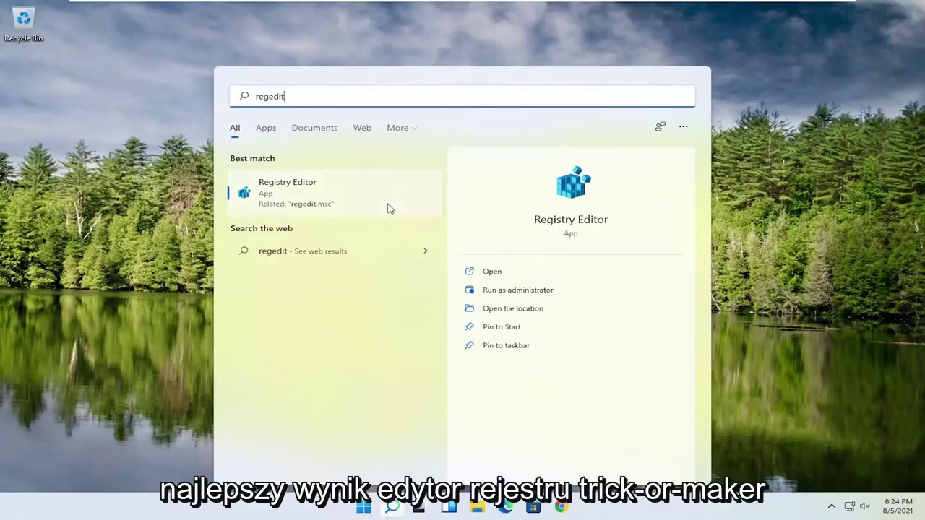
pyautogui.rightClick(274, 194)
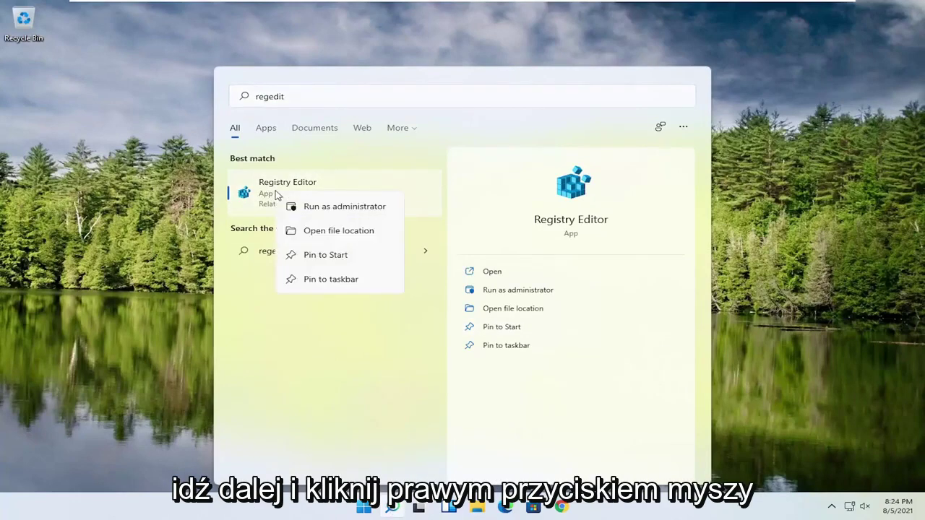
pyautogui.click(322, 207)
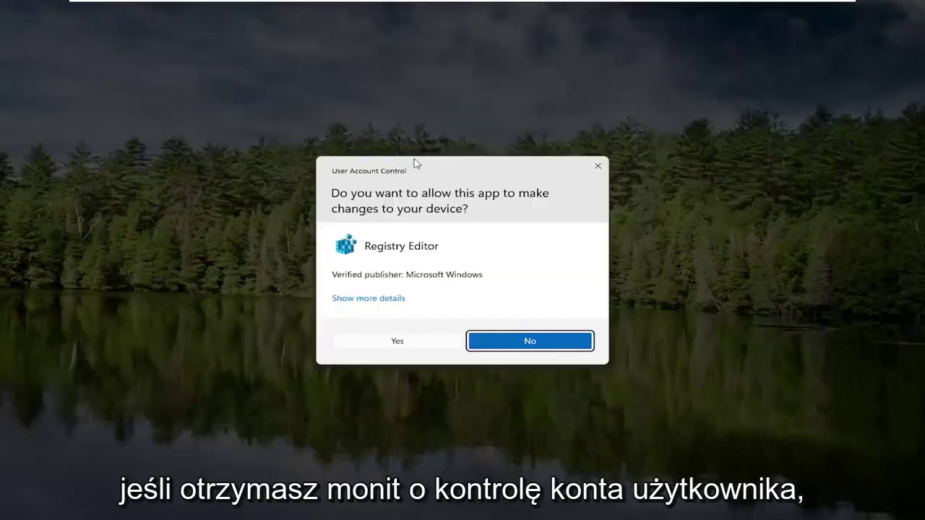
pyautogui.click(388, 344)
pyautogui.moveTo(342, 101); pyautogui.dragTo(374, 61)
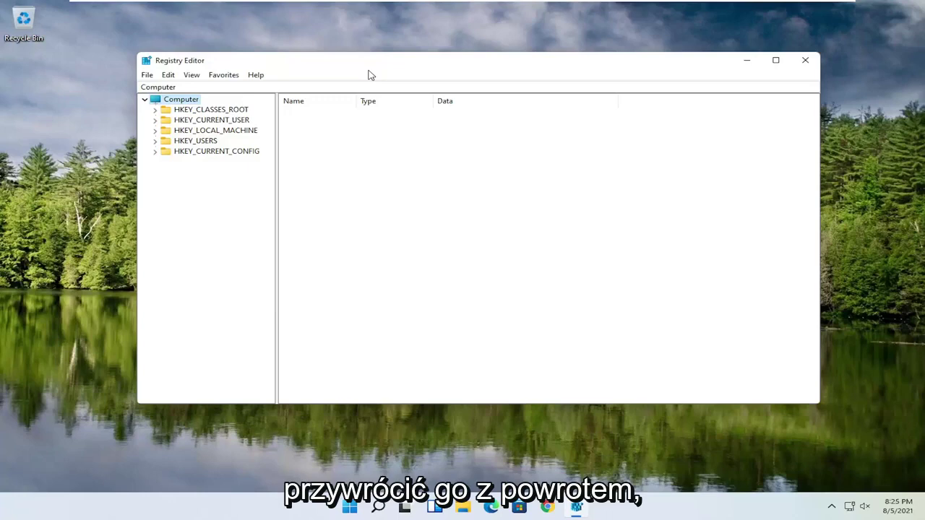
pyautogui.click(148, 75)
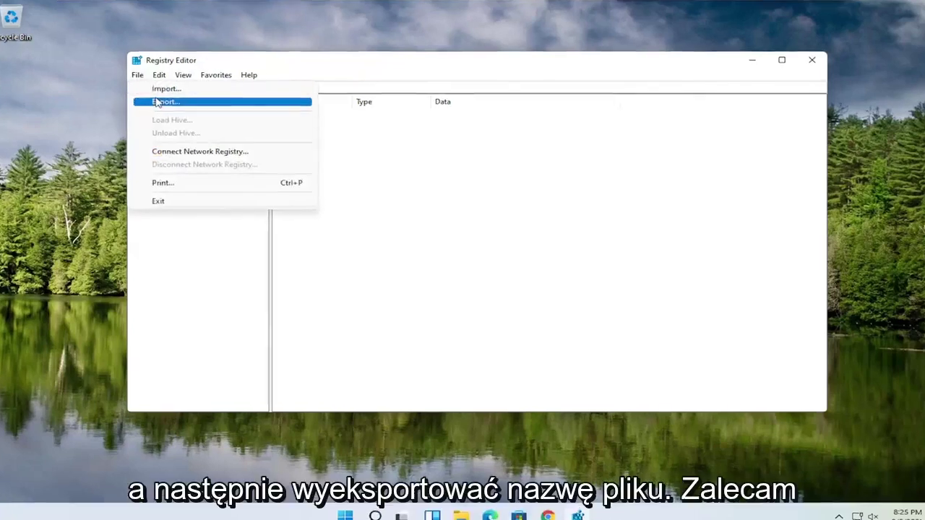
pyautogui.click(157, 102)
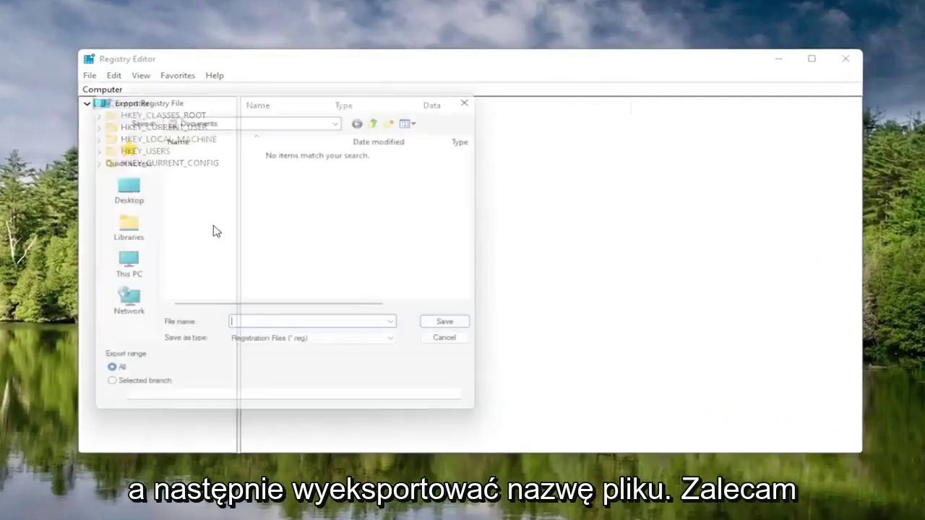
pyautogui.moveTo(182, 98); pyautogui.dragTo(321, 88)
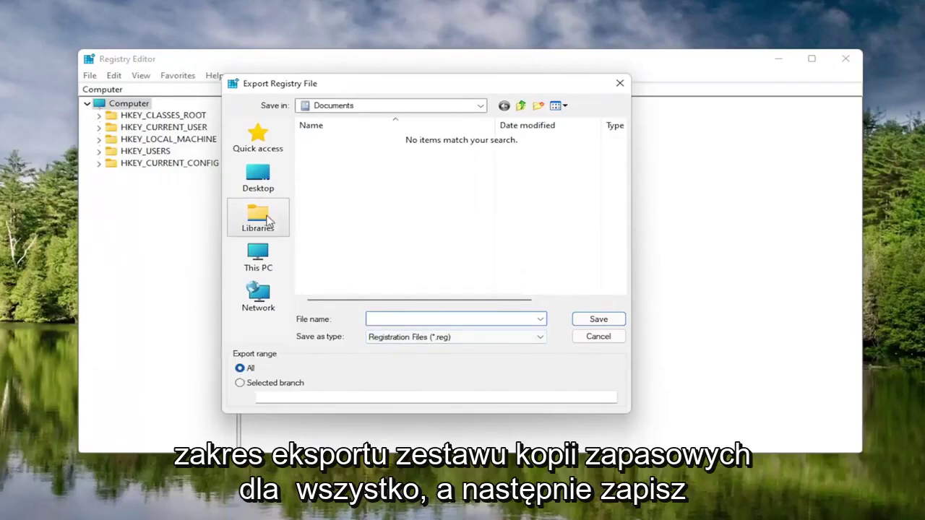
pyautogui.click(258, 178)
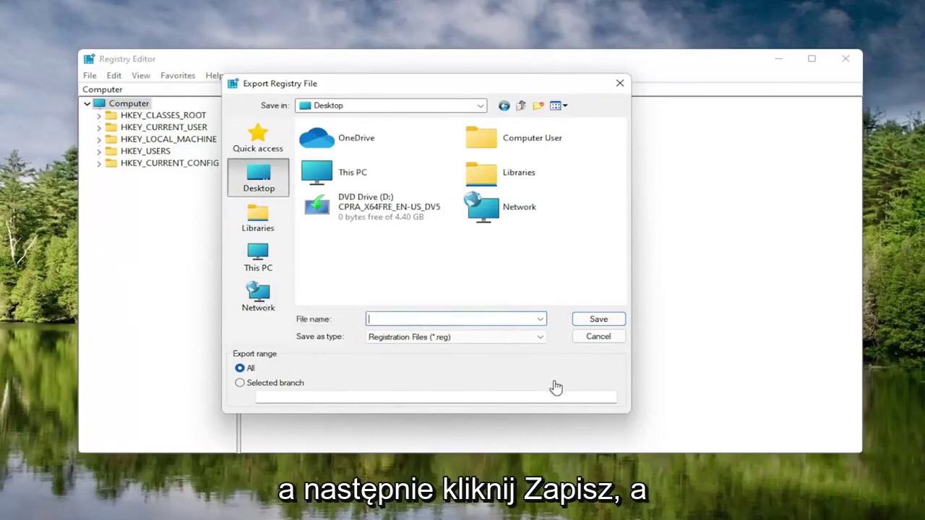
pyautogui.click(597, 337)
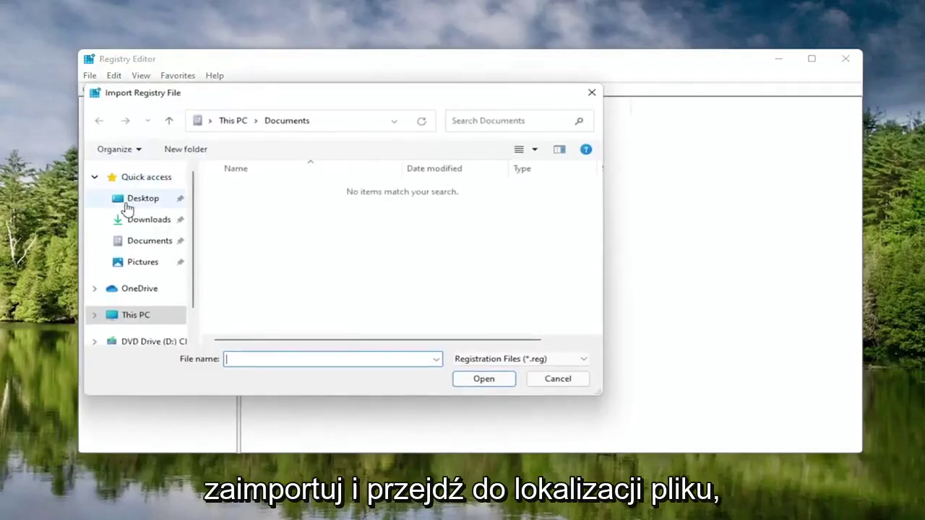
pyautogui.click(129, 202)
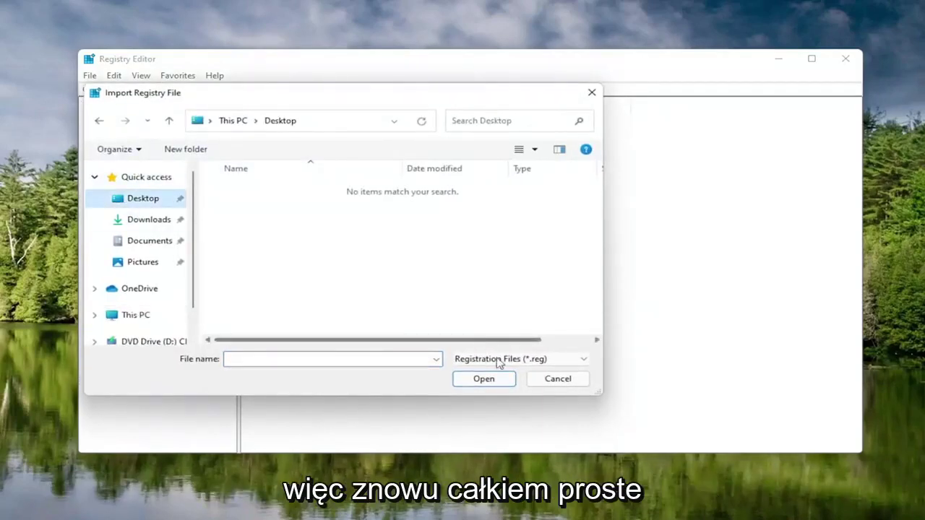
pyautogui.click(553, 379)
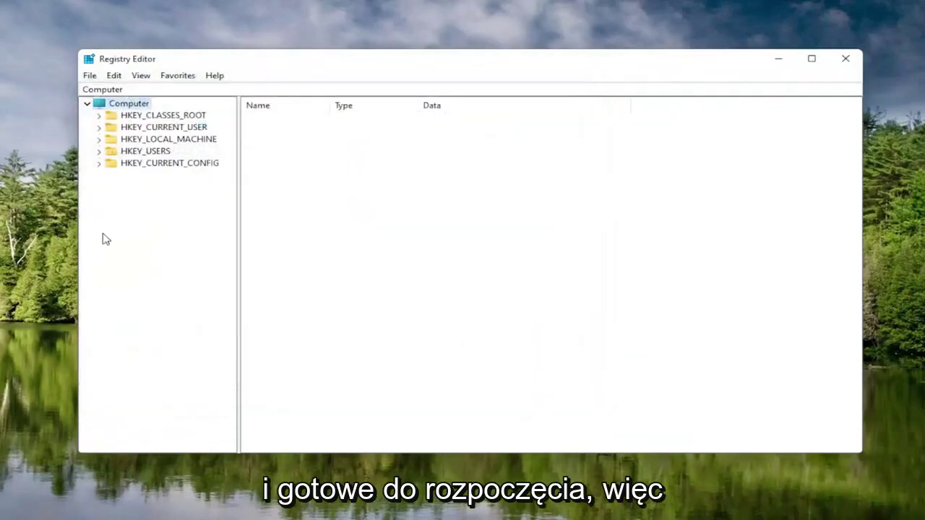
# Expand the registry tree to HKEY_LOCAL_MACHINE\SOFTWARE\Microsoft\Windows NT\CurrentVersion, widening the tree area for readability
pyautogui.doubleClick(152, 140)
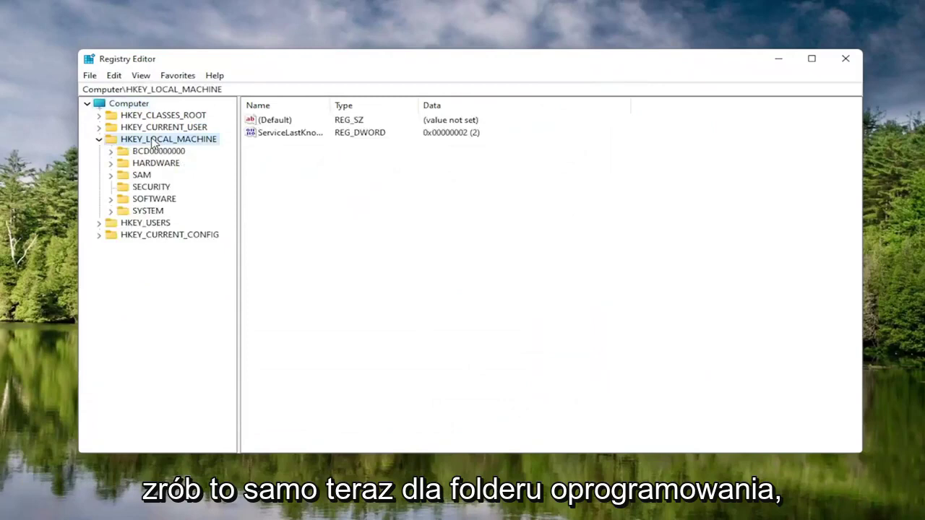
pyautogui.doubleClick(151, 199)
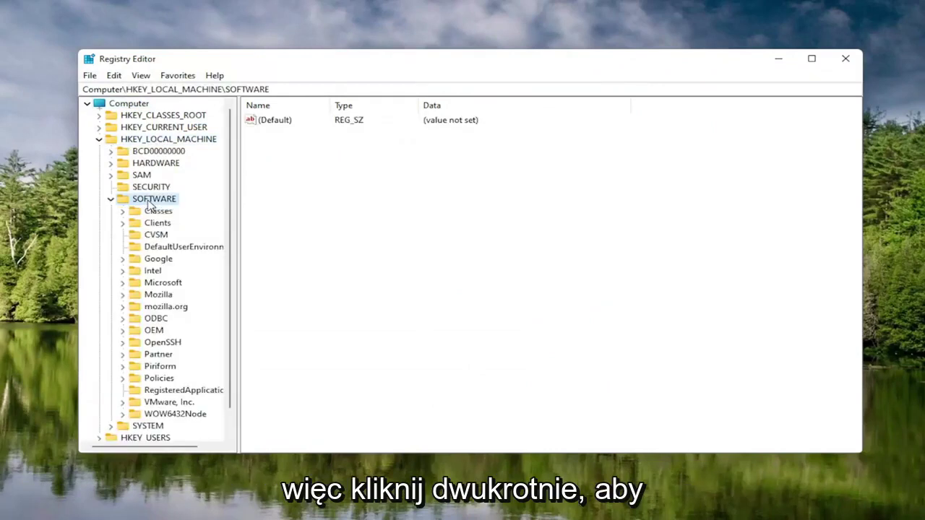
pyautogui.doubleClick(154, 284)
pyautogui.moveTo(239, 248); pyautogui.dragTo(299, 242)
pyautogui.scroll(-17, 182, 330)
pyautogui.scroll(-20, 181, 330)
pyautogui.scroll(-7, 177, 310)
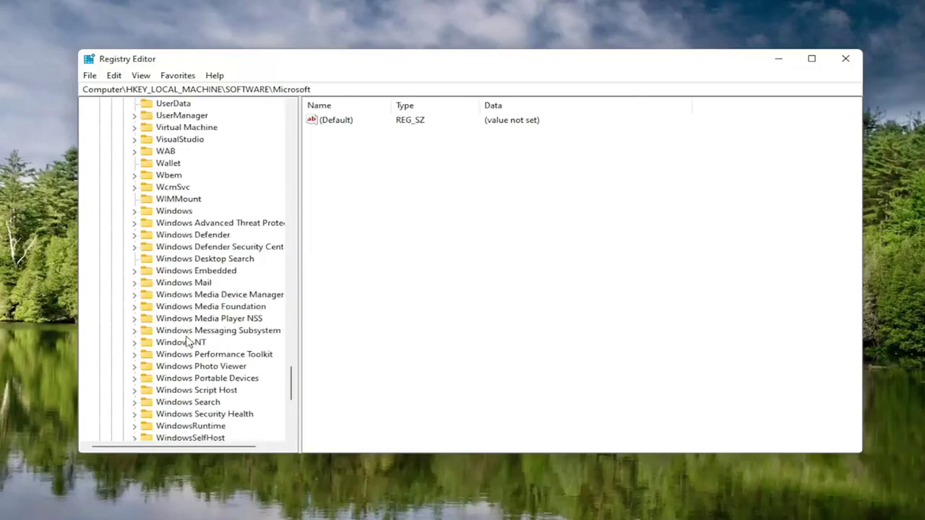
pyautogui.doubleClick(187, 344)
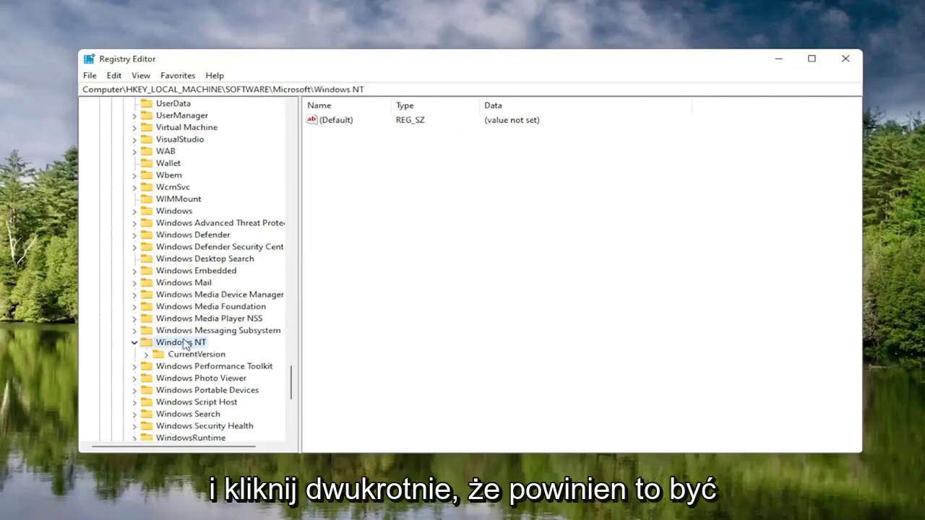
pyautogui.doubleClick(189, 354)
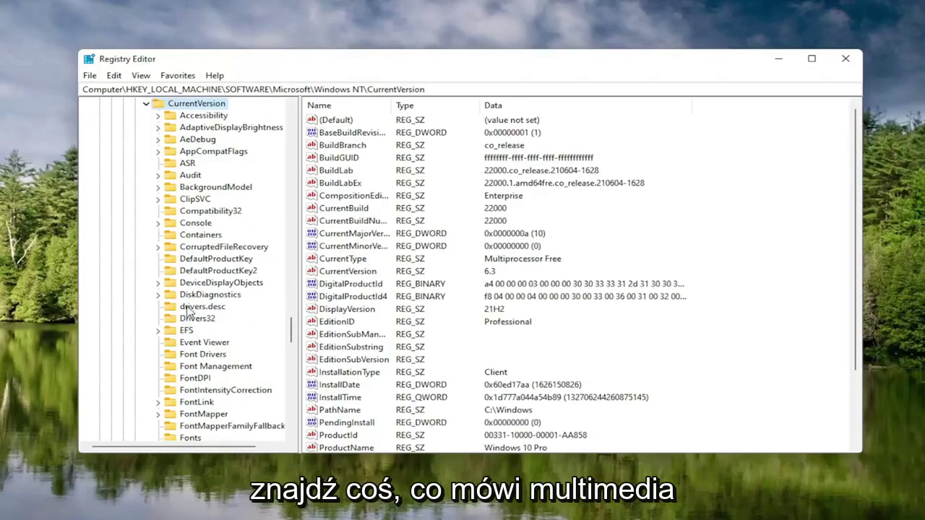
# Open the Multimedia\SystemProfile key under CurrentVersion and widen the Name column to show the full value names
pyautogui.scroll(-7, 187, 309)
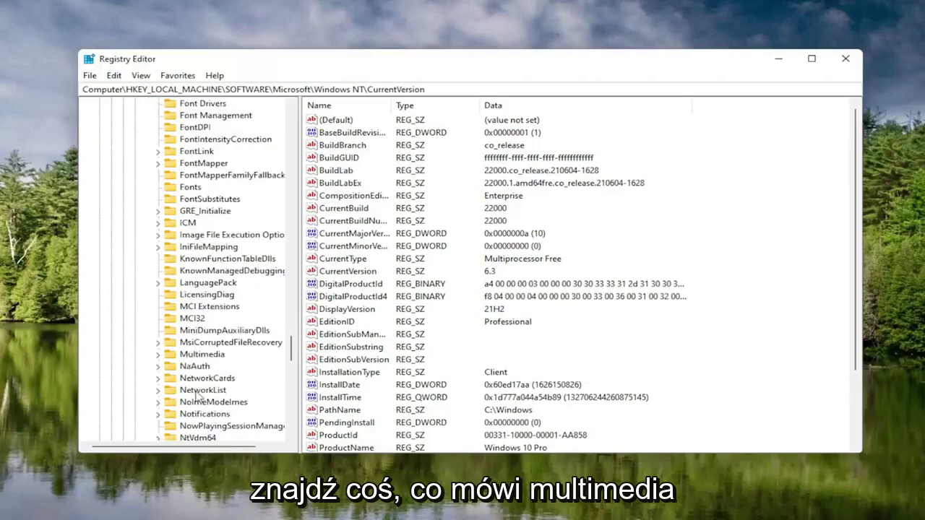
pyautogui.scroll(-1, 196, 347)
pyautogui.click(199, 322)
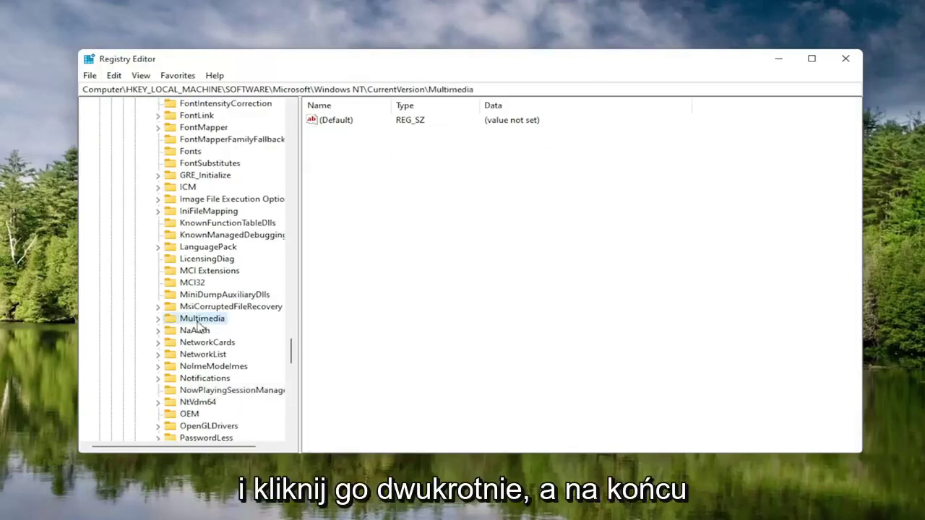
pyautogui.doubleClick(198, 322)
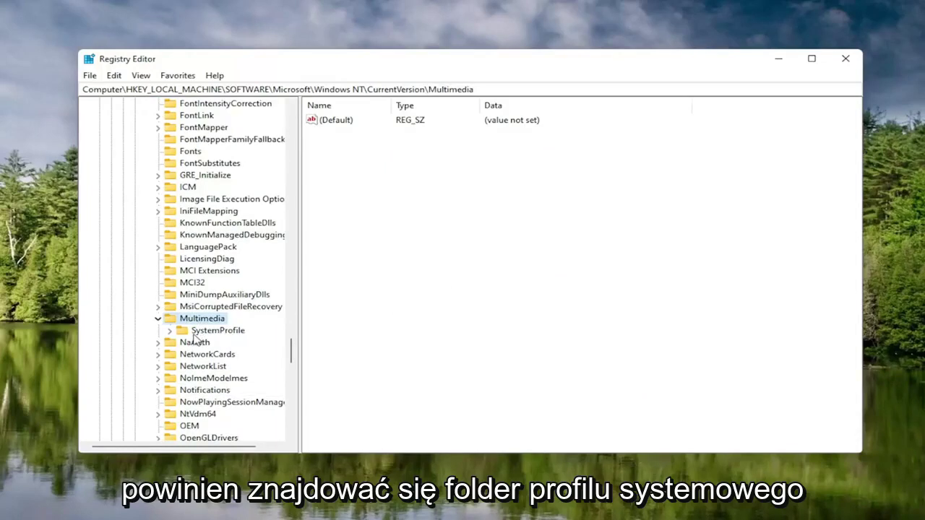
pyautogui.click(195, 333)
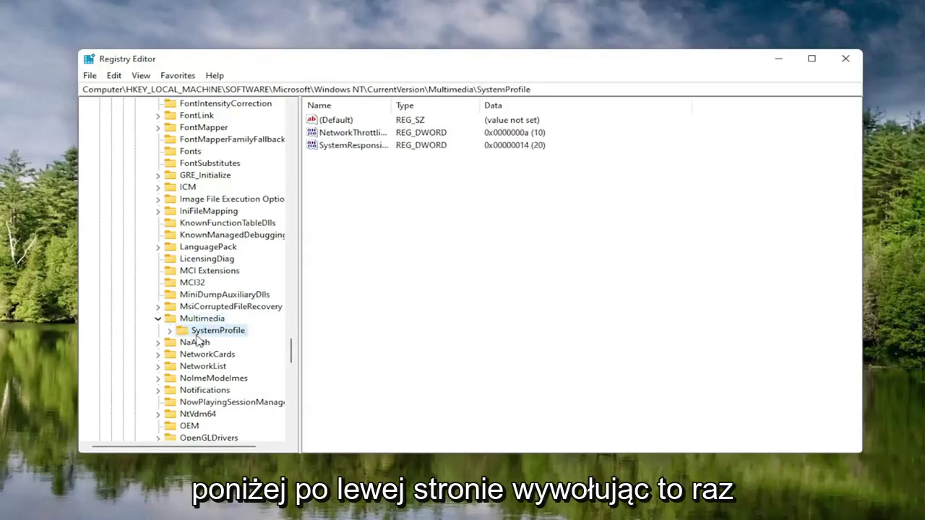
pyautogui.moveTo(394, 106); pyautogui.dragTo(479, 106)
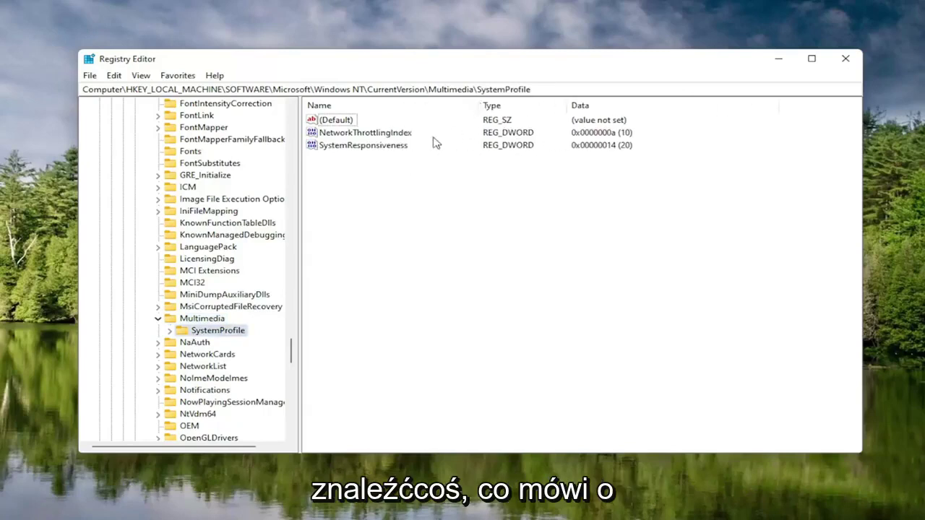
# Set the NetworkThrottlingIndex value data to FFFFFFFF with hexadecimal base and save it
pyautogui.doubleClick(369, 133)
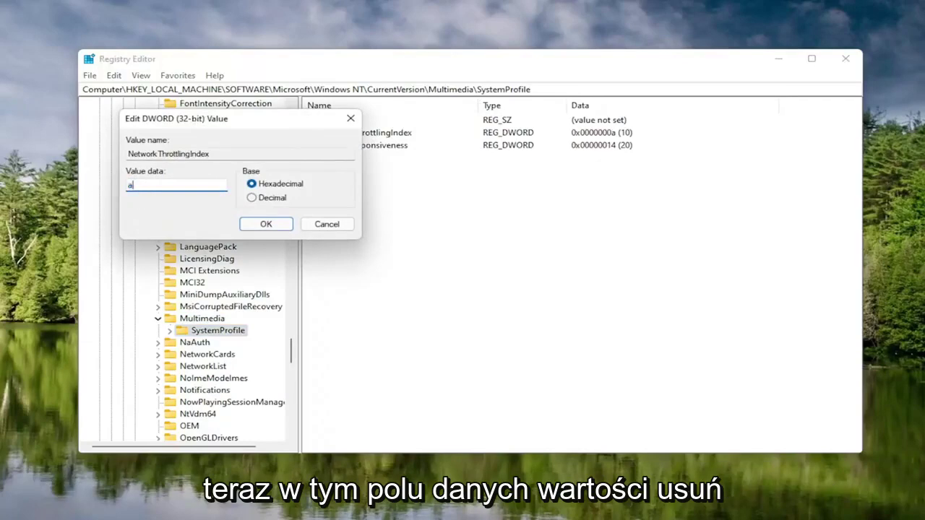
pyautogui.moveTo(200, 124); pyautogui.dragTo(471, 155)
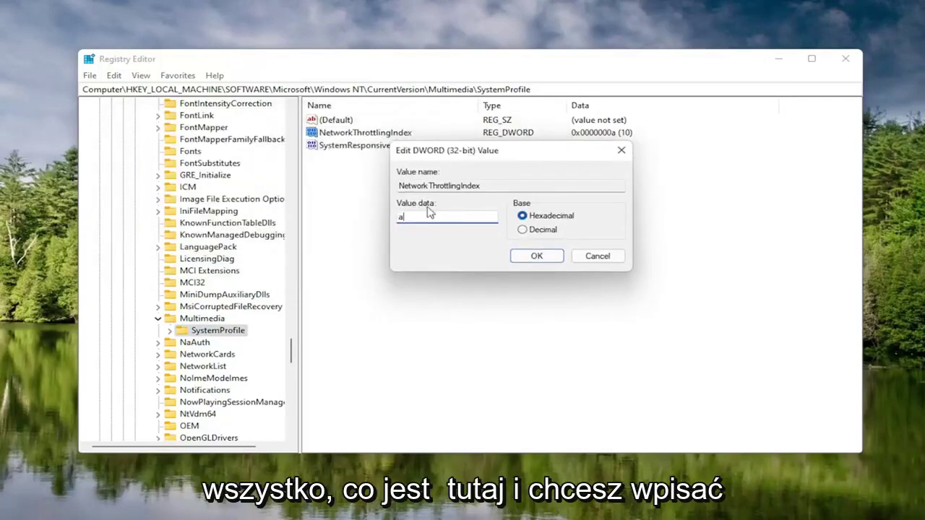
pyautogui.press('BackSpace')
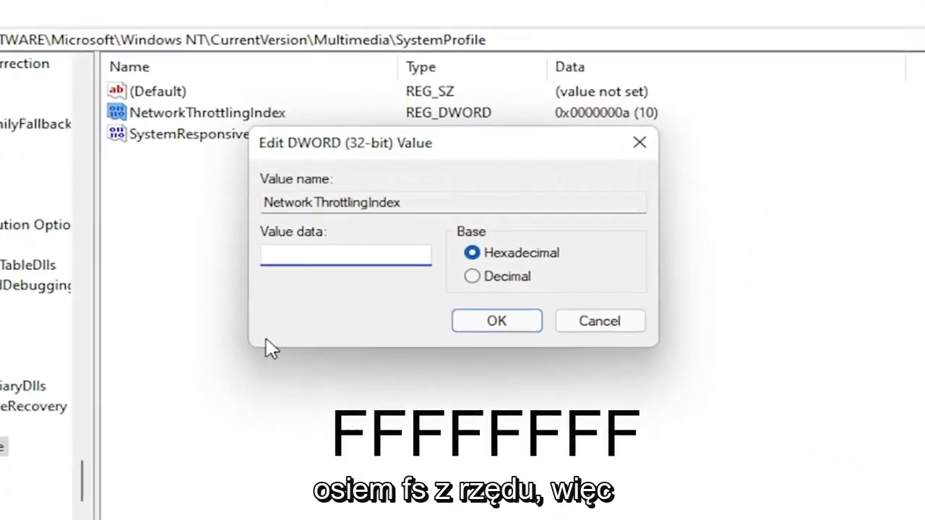
pyautogui.write('FFFF')
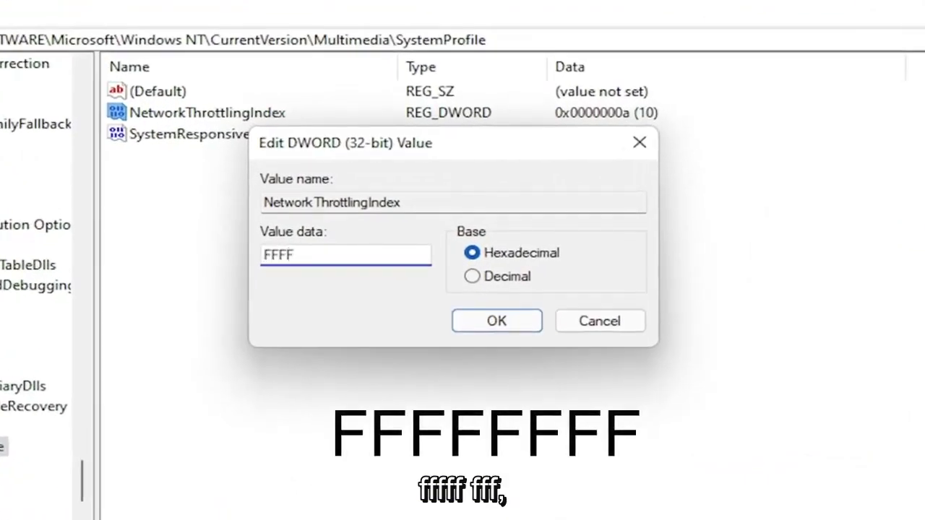
pyautogui.write('FFFF')
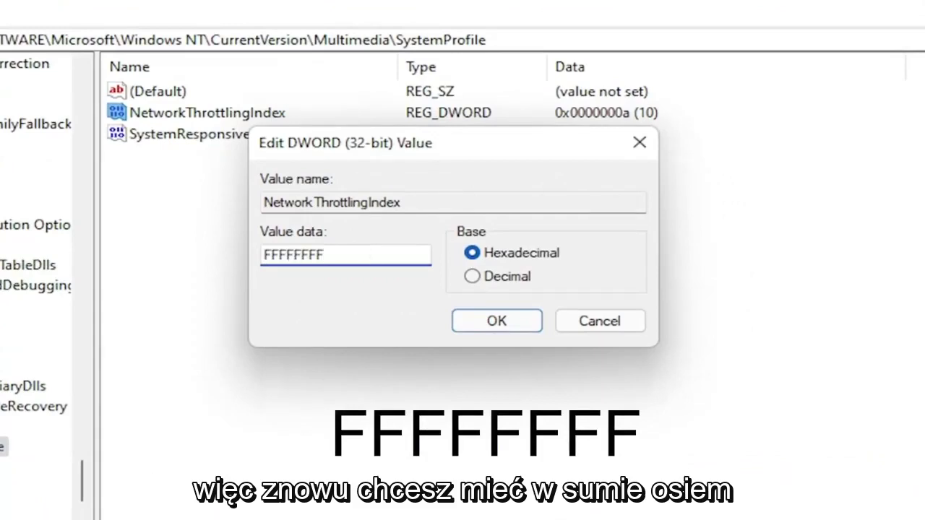
pyautogui.hotkey('shift', 'Left')
pyautogui.hotkey('shift', 'Left')
pyautogui.hotkey('shift', 'Left')
pyautogui.hotkey('shift', 'Left')
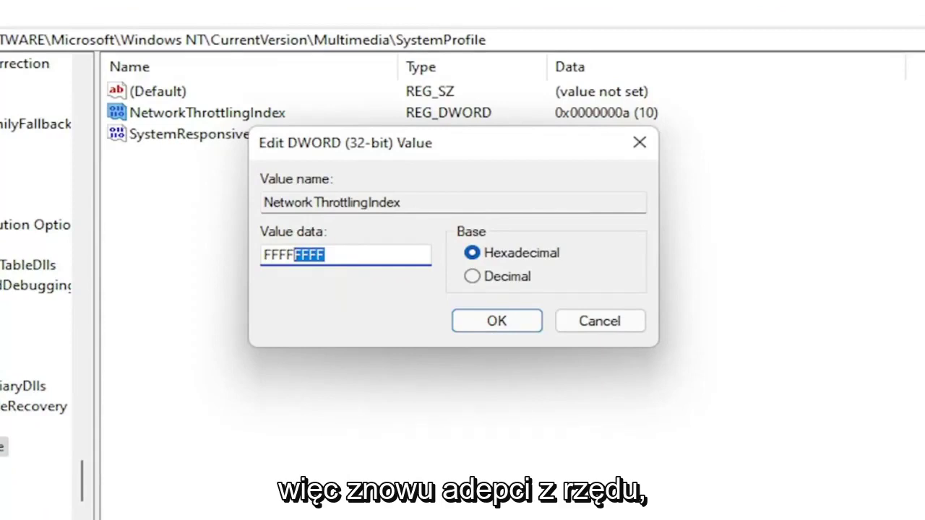
pyautogui.write('FFFF')
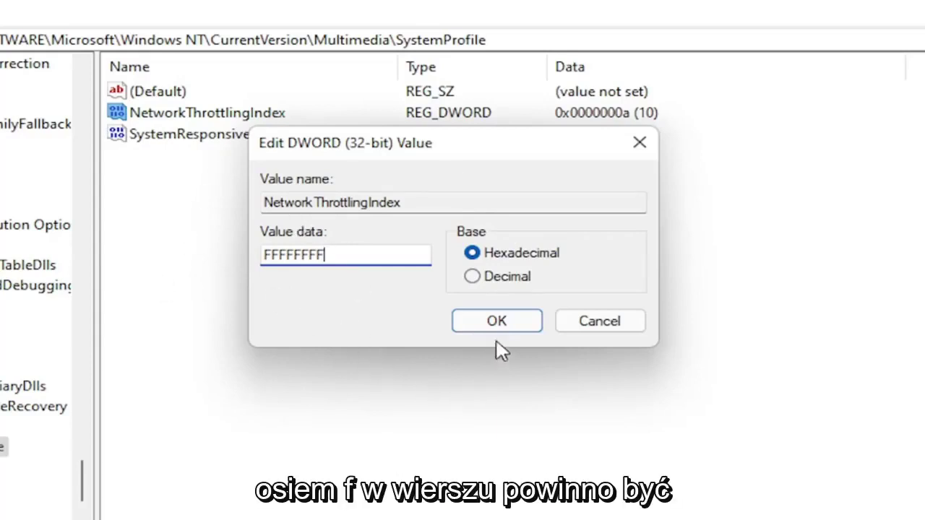
pyautogui.click(497, 323)
# Collapse the Microsoft, SOFTWARE and HKEY_LOCAL_MACHINE branches of the registry tree
pyautogui.press('BackSpace')
pyautogui.moveTo(82, 489); pyautogui.dragTo(121, 94)
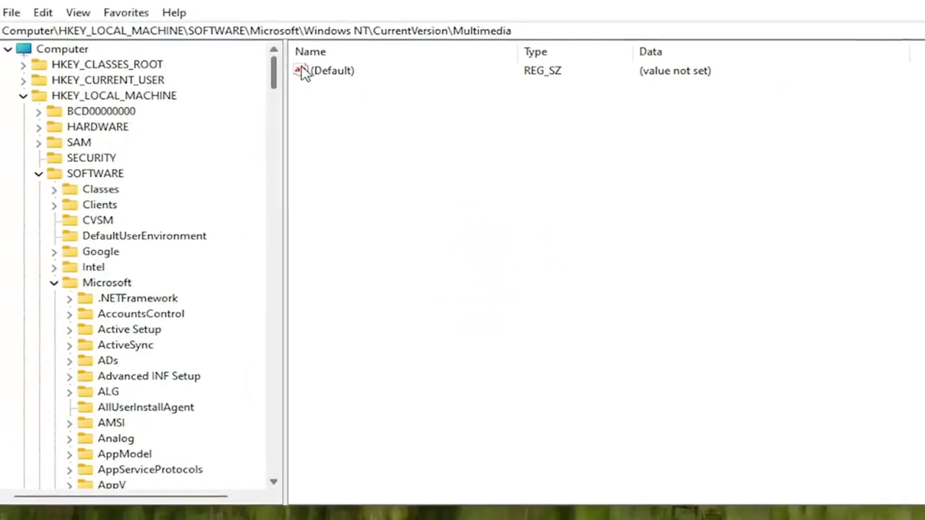
pyautogui.click(53, 283)
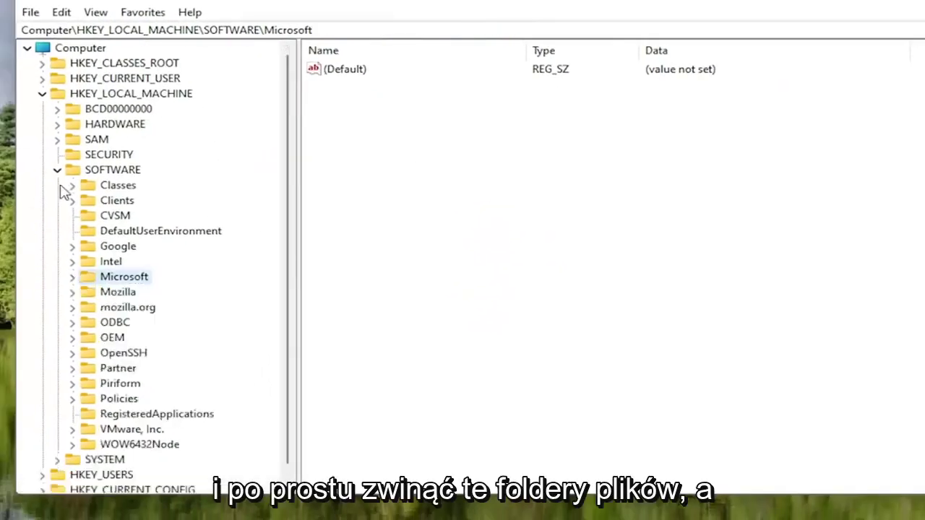
pyautogui.click(38, 173)
pyautogui.click(23, 95)
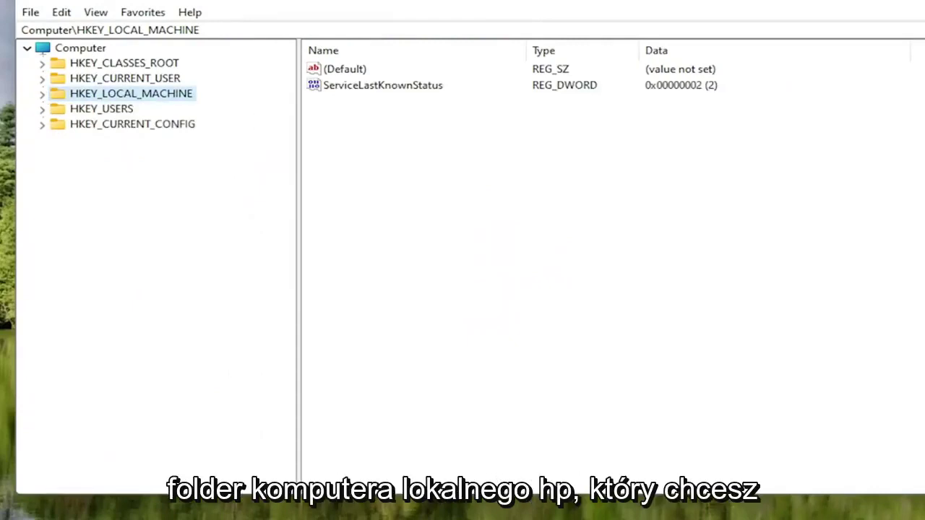
# Expand the registry tree to HKEY_LOCAL_MACHINE\SYSTEM\CurrentControlSet\Services
pyautogui.doubleClick(162, 96)
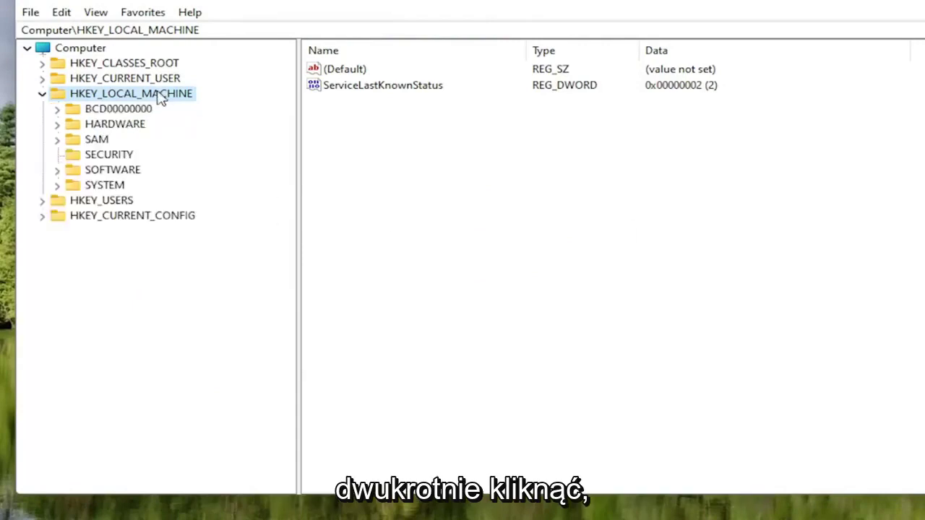
pyautogui.doubleClick(105, 186)
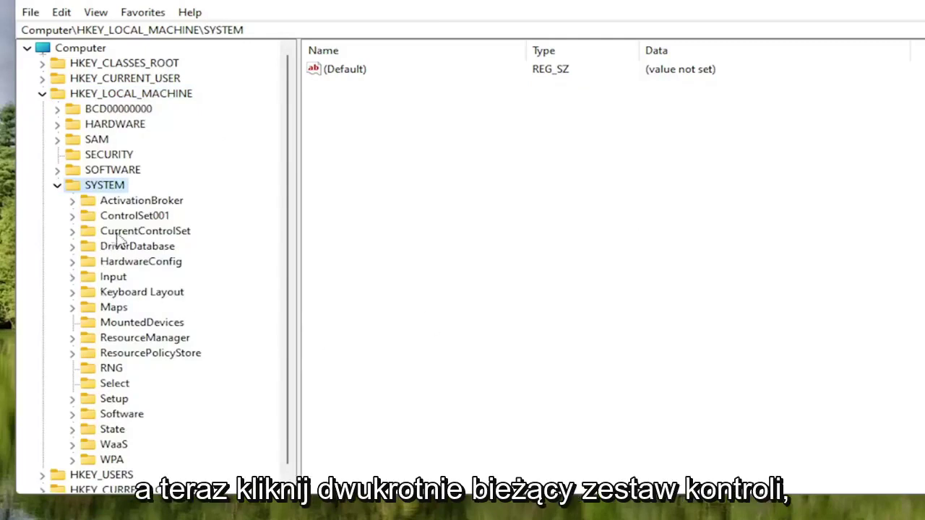
pyautogui.doubleClick(152, 234)
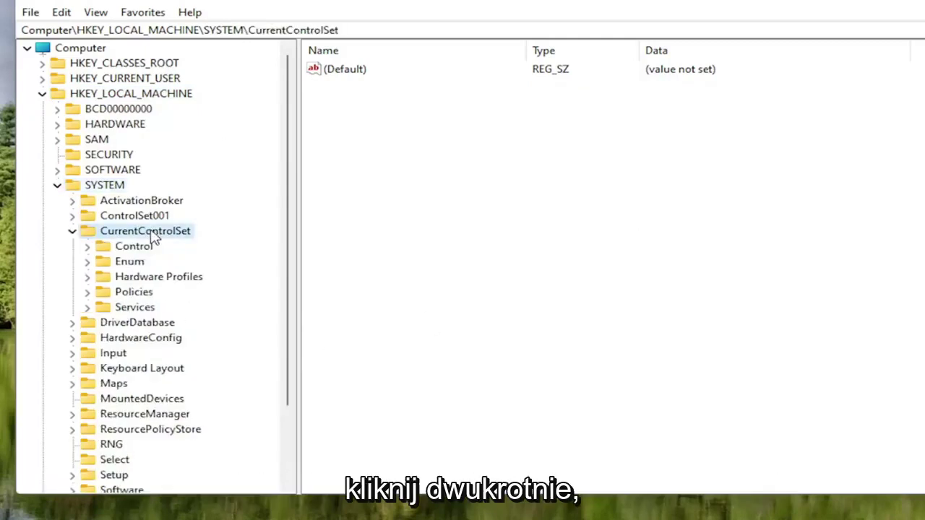
pyautogui.doubleClick(120, 309)
# Find and select the Tcpip key among the subkeys of Services
pyautogui.scroll(-8, 166, 366)
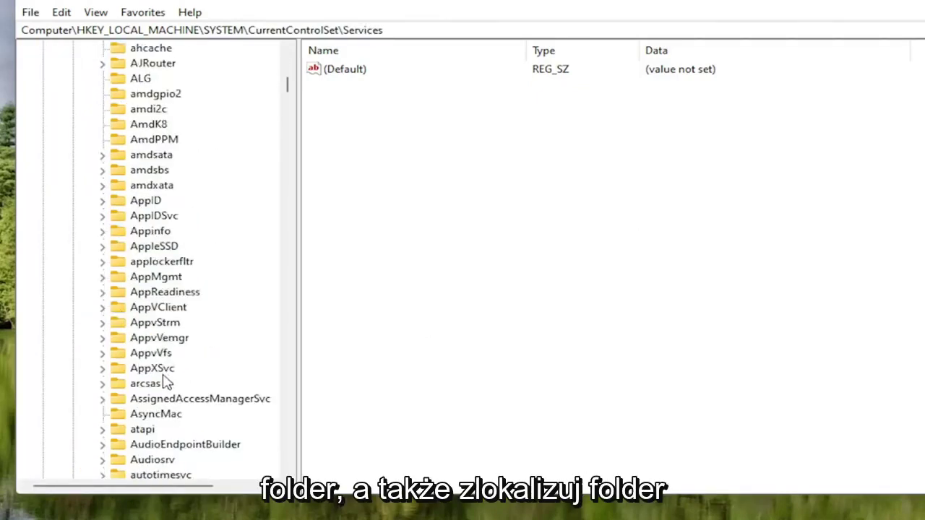
pyautogui.scroll(-12, 166, 381)
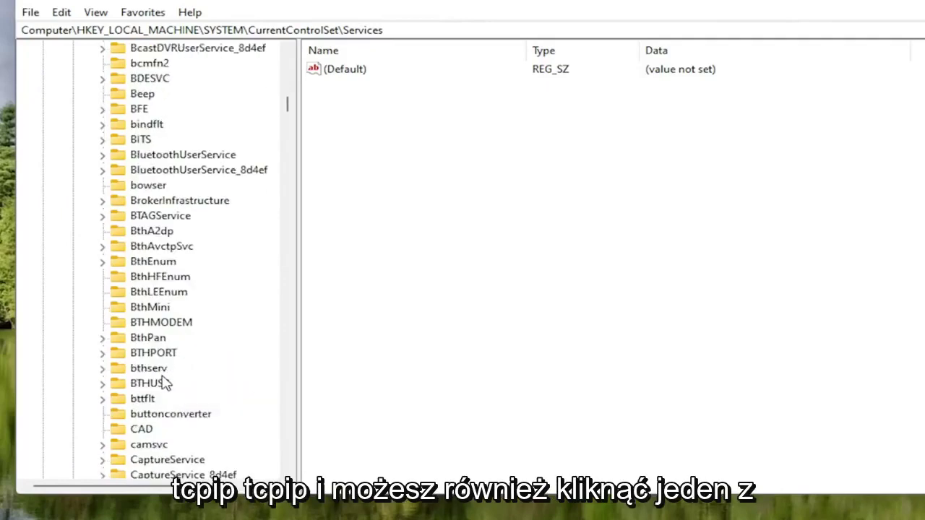
pyautogui.scroll(-17, 160, 375)
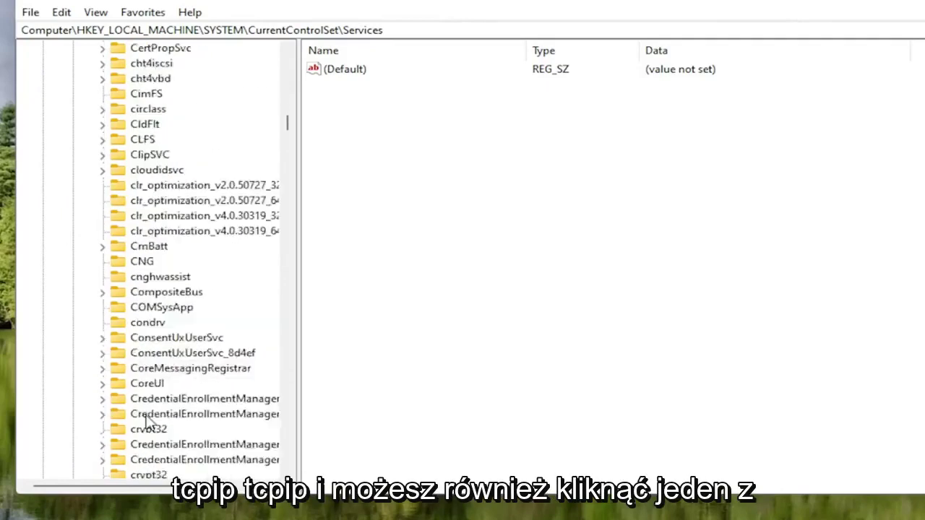
pyautogui.click(161, 342)
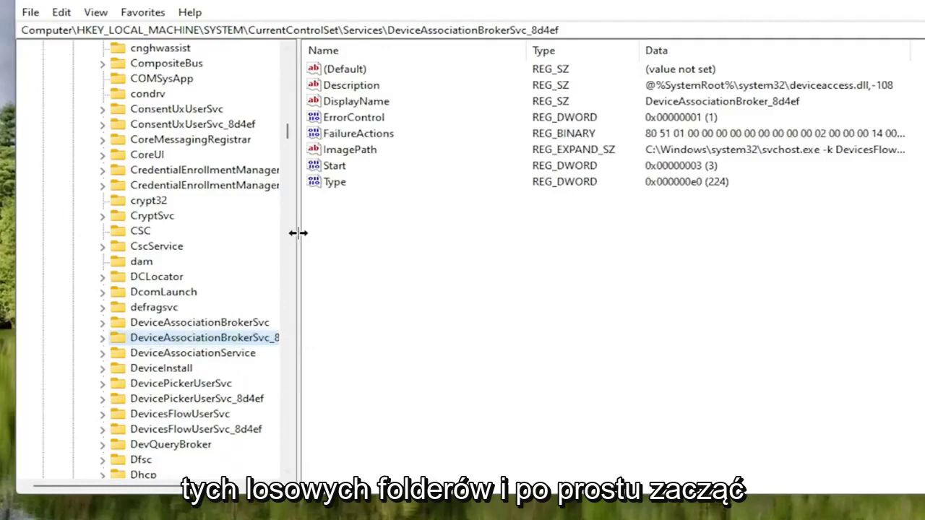
pyautogui.write('tcpip')
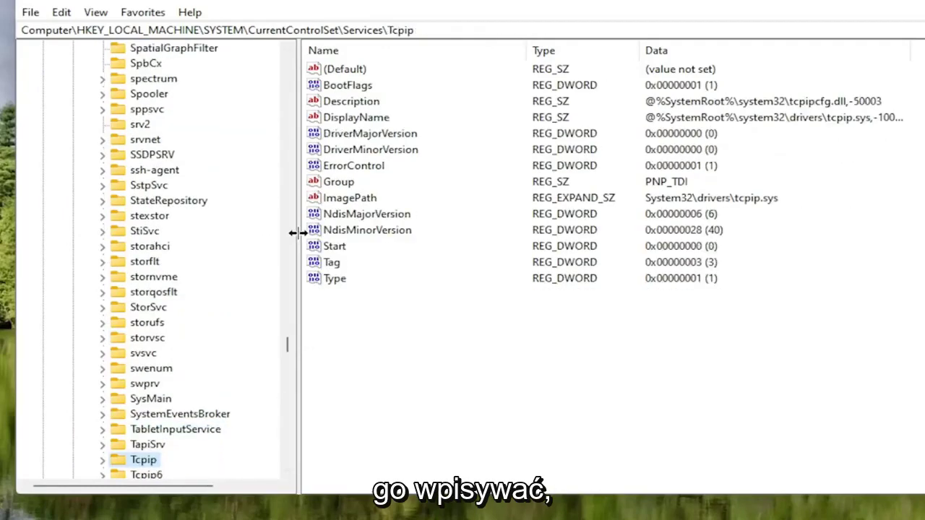
pyautogui.scroll(-2, 170, 401)
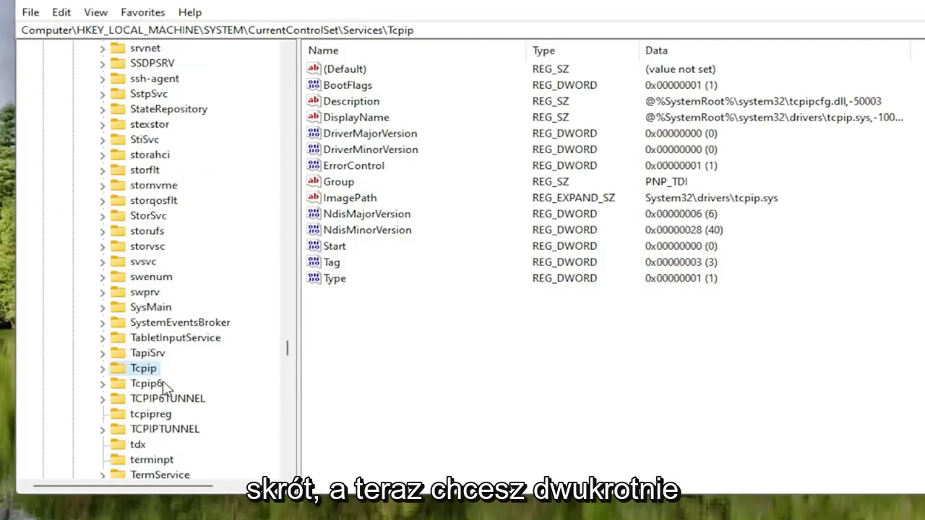
pyautogui.scroll(-2, 182, 384)
# Expand Tcpip\Parameters\Interfaces and widen the tree area to show more of the interface key names
pyautogui.doubleClick(133, 282)
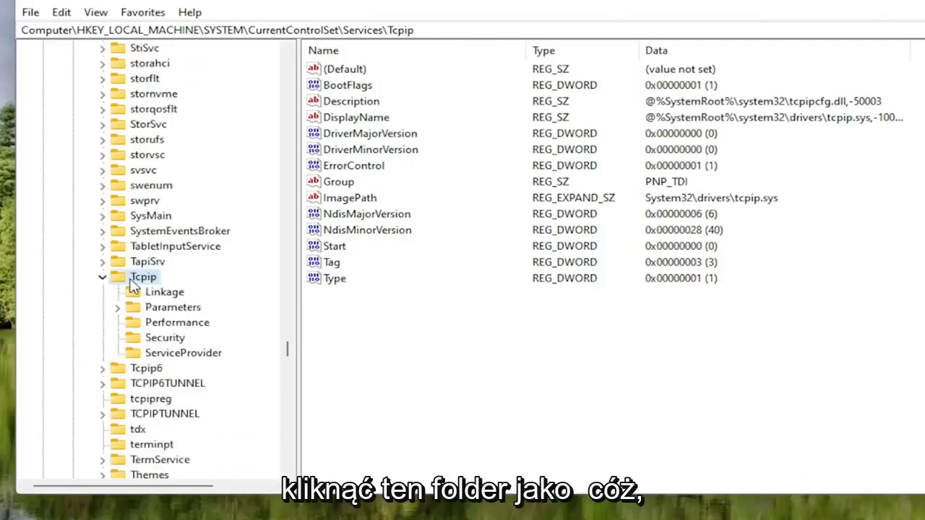
pyautogui.doubleClick(153, 310)
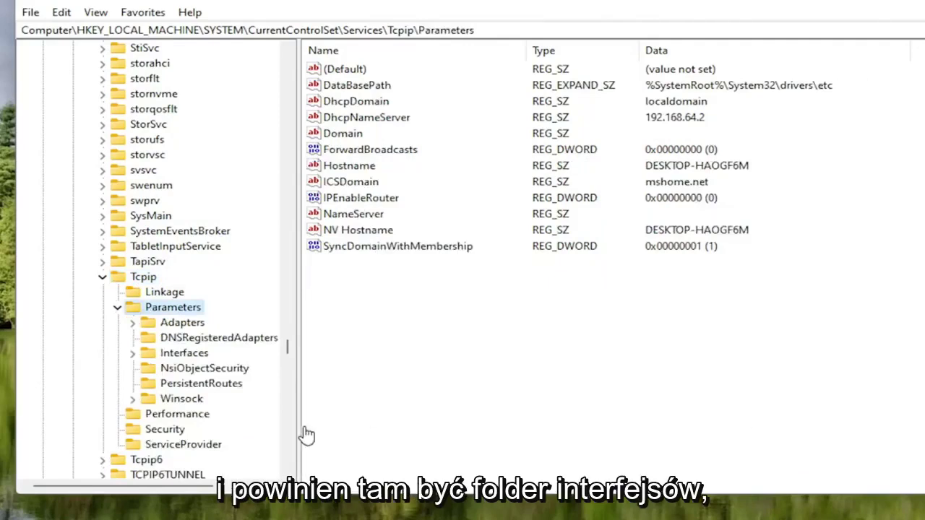
pyautogui.doubleClick(161, 357)
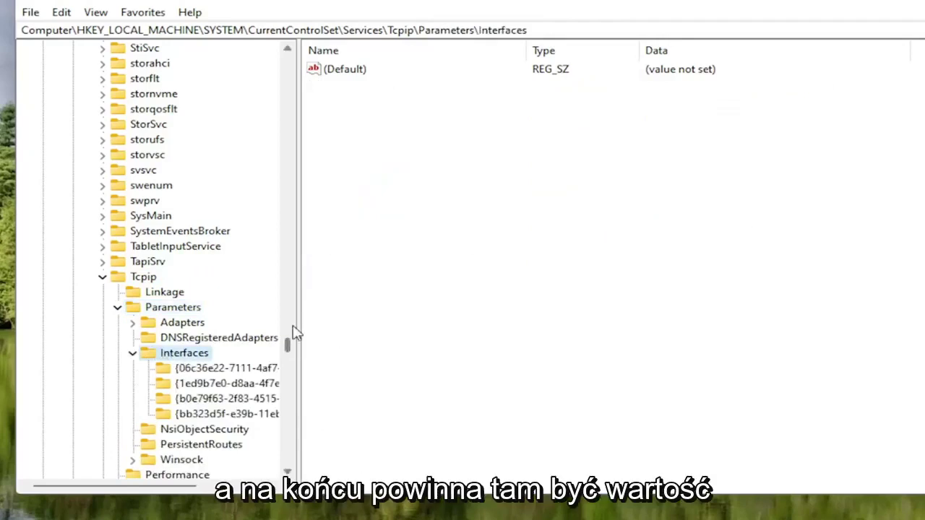
pyautogui.moveTo(298, 339); pyautogui.dragTo(349, 340)
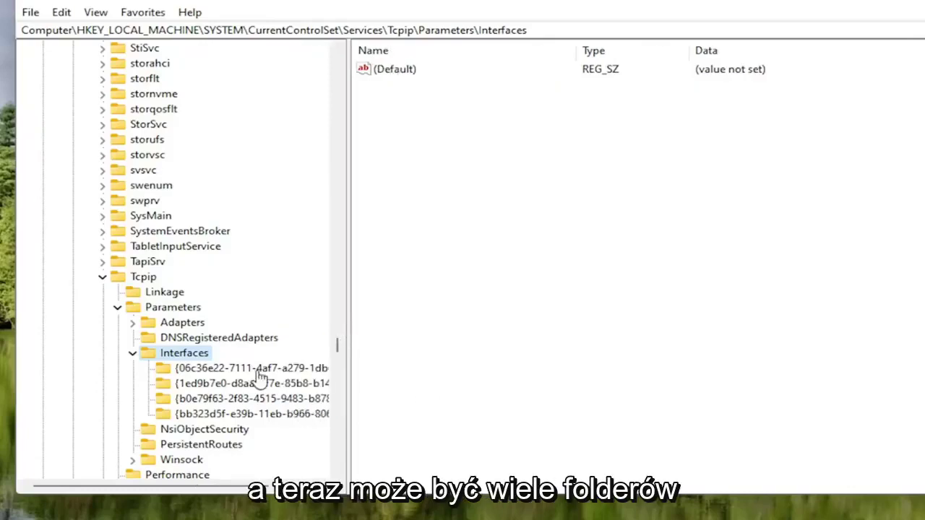
pyautogui.click(243, 368)
pyautogui.click(239, 383)
pyautogui.click(228, 399)
pyautogui.click(220, 413)
pyautogui.click(217, 398)
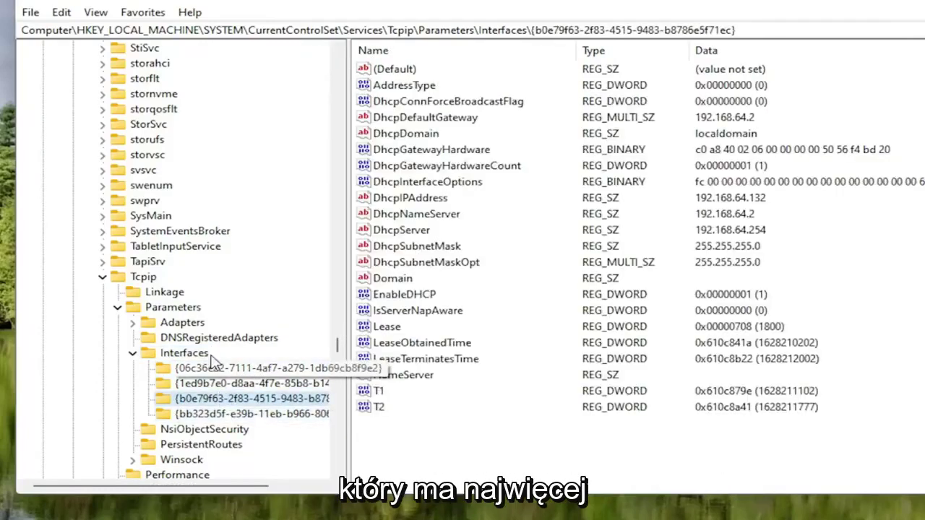
pyautogui.click(181, 415)
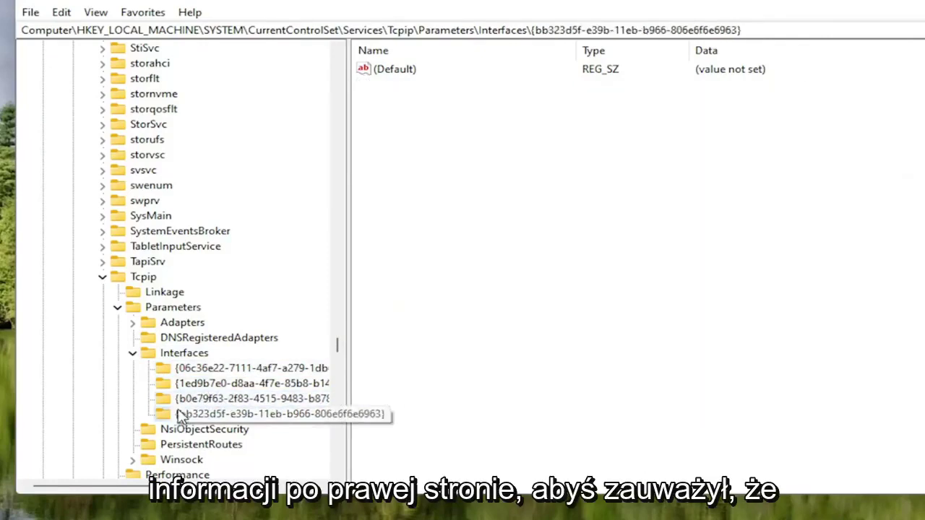
pyautogui.click(184, 384)
pyautogui.click(184, 368)
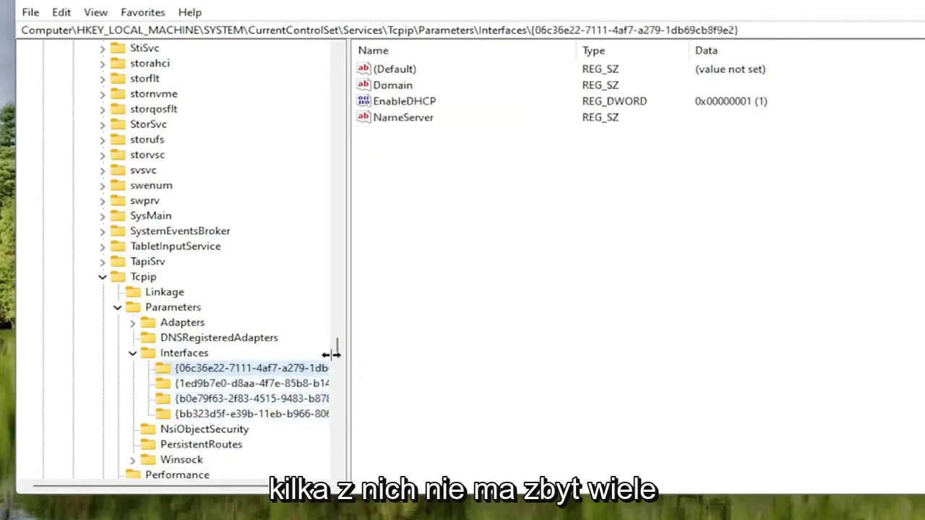
pyautogui.click(180, 383)
pyautogui.click(180, 399)
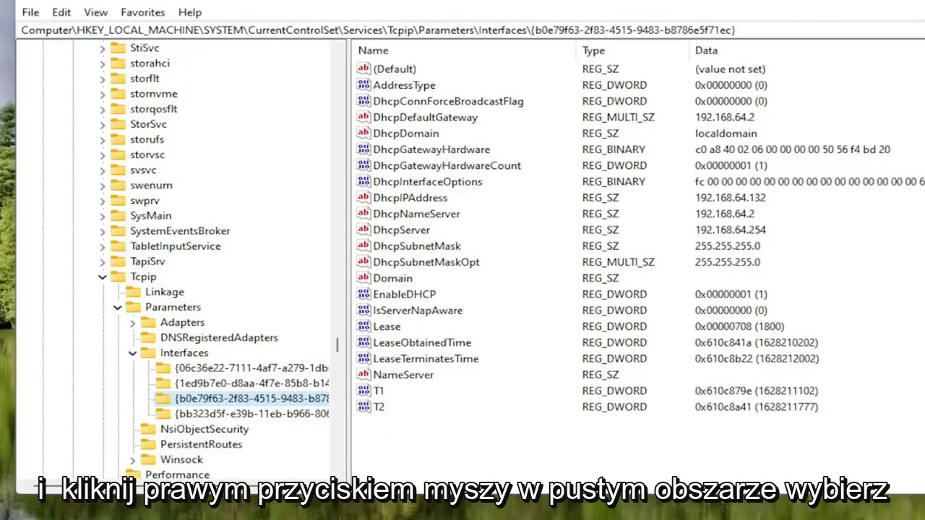
# Create a new DWORD (32-bit) value named TCPackFrequency in the selected interface key
pyautogui.rightClick(403, 443)
pyautogui.moveTo(452, 448)
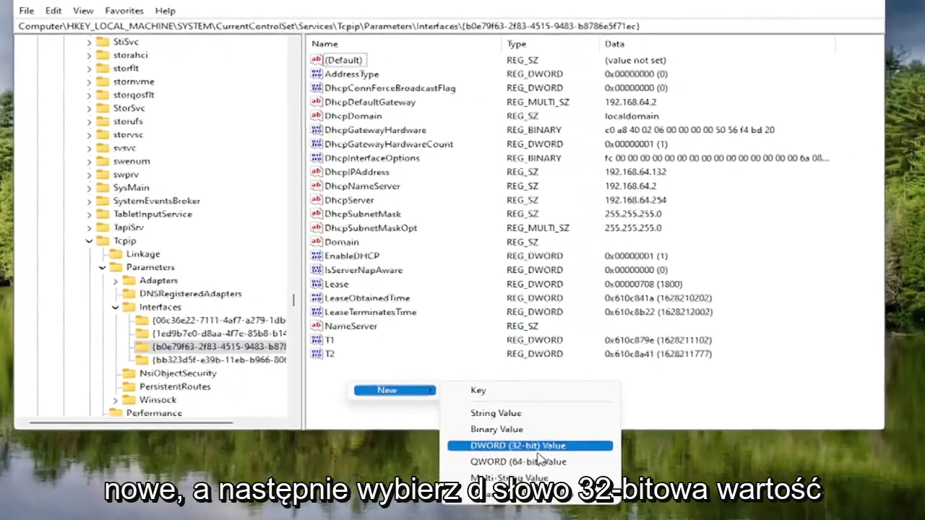
pyautogui.click(571, 483)
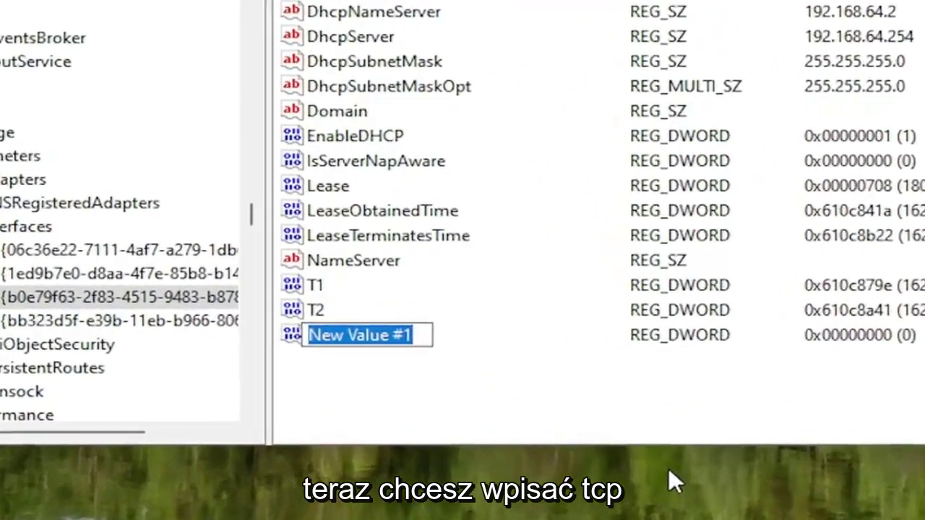
pyautogui.write('TCP')
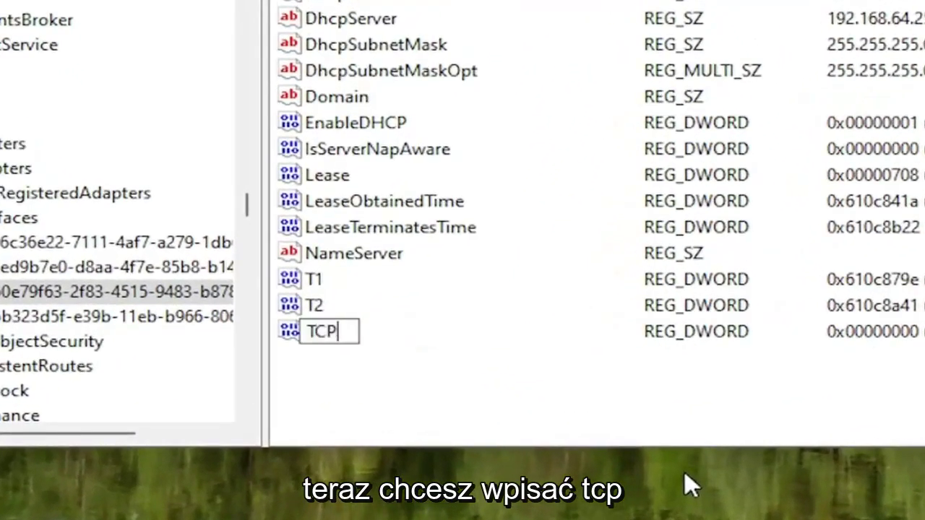
pyautogui.write('ack')
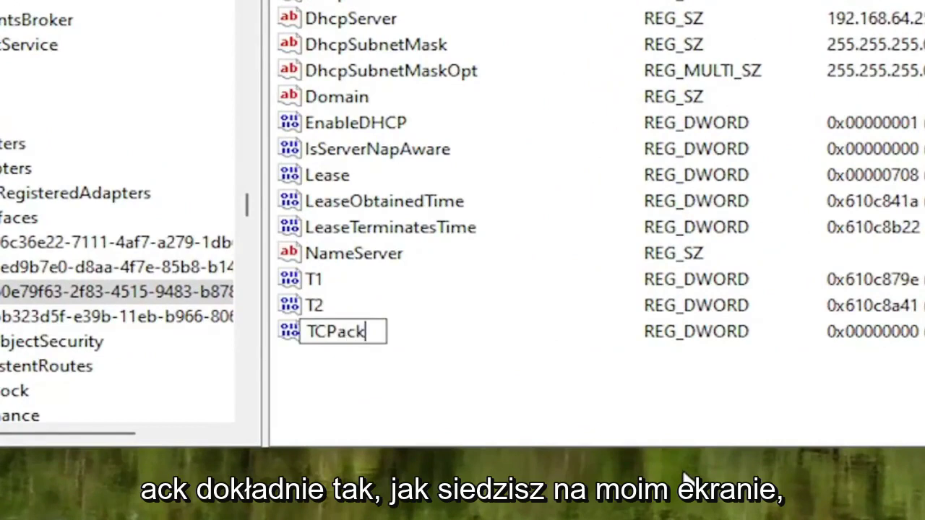
pyautogui.write('Frequebnc')
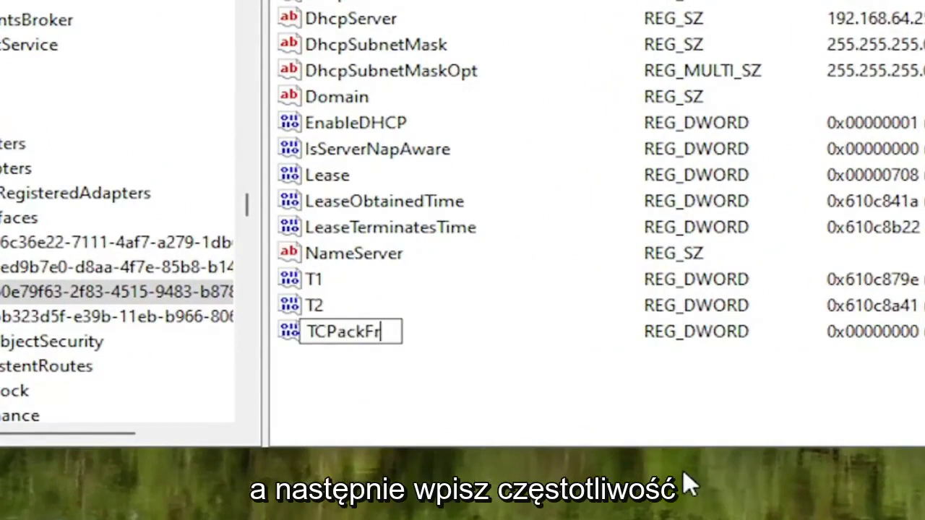
pyautogui.press('BackSpace')
pyautogui.press('BackSpace')
pyautogui.press('BackSpace')
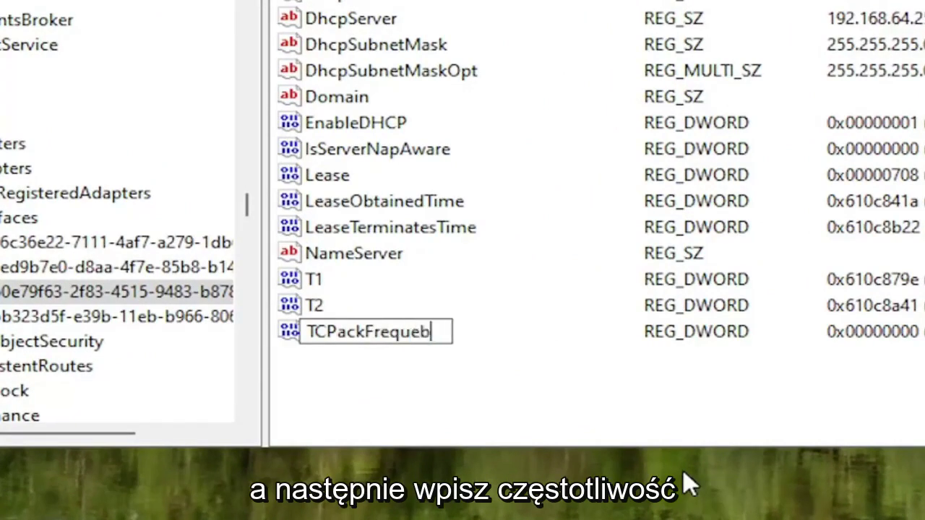
pyautogui.write('ncy')
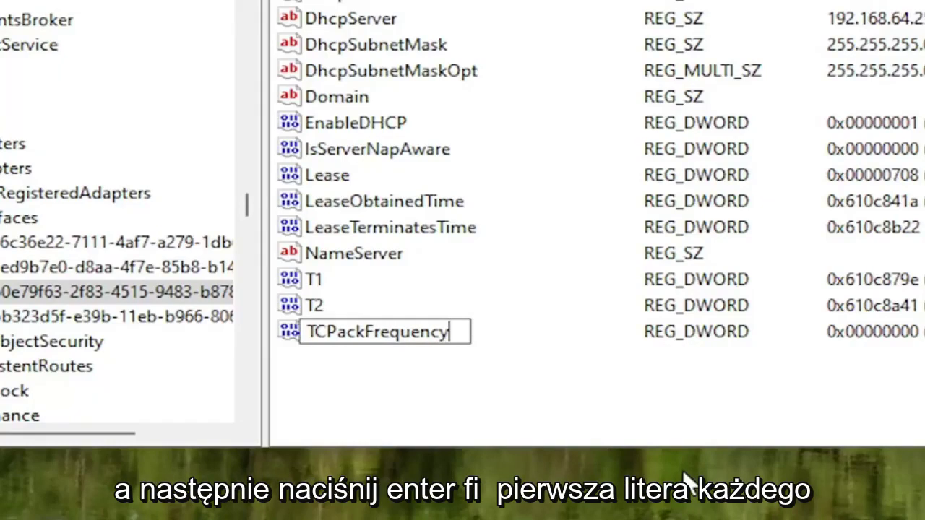
pyautogui.press('Return')
pyautogui.click(392, 387)
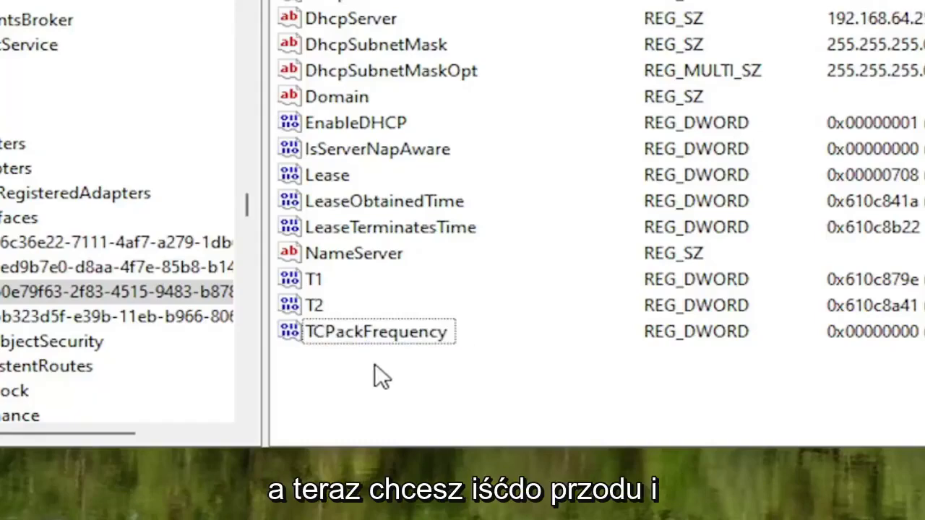
# Create another DWORD (32-bit) value named TCPNoDelay in the same interface key
pyautogui.rightClick(380, 374)
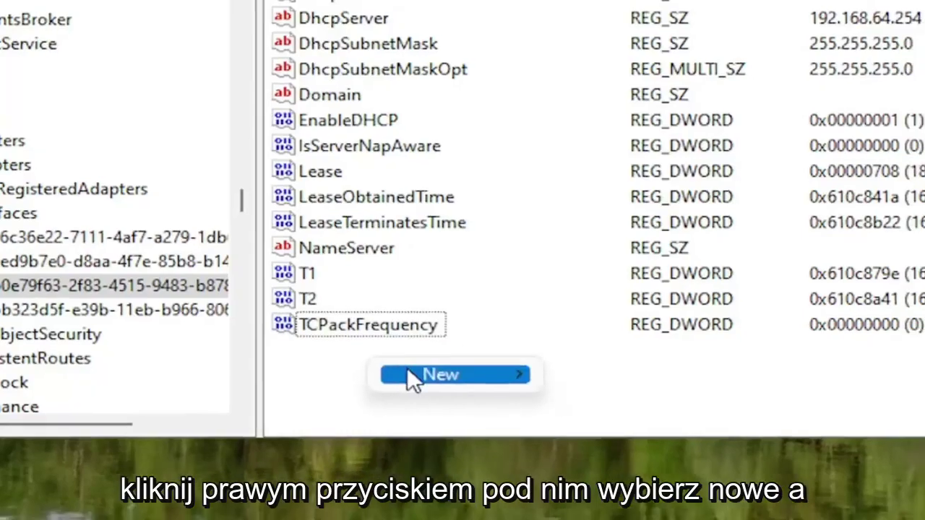
pyautogui.moveTo(433, 390)
pyautogui.click(596, 439)
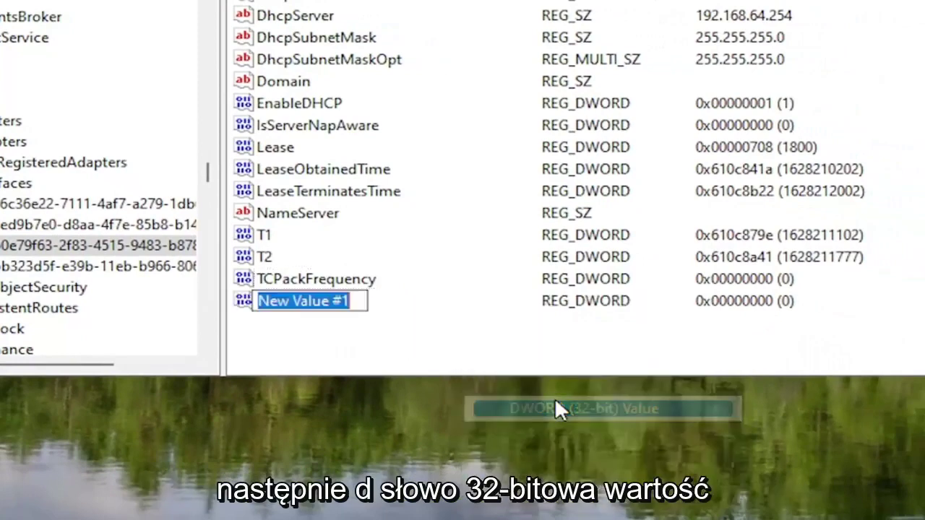
pyautogui.write('TCP')
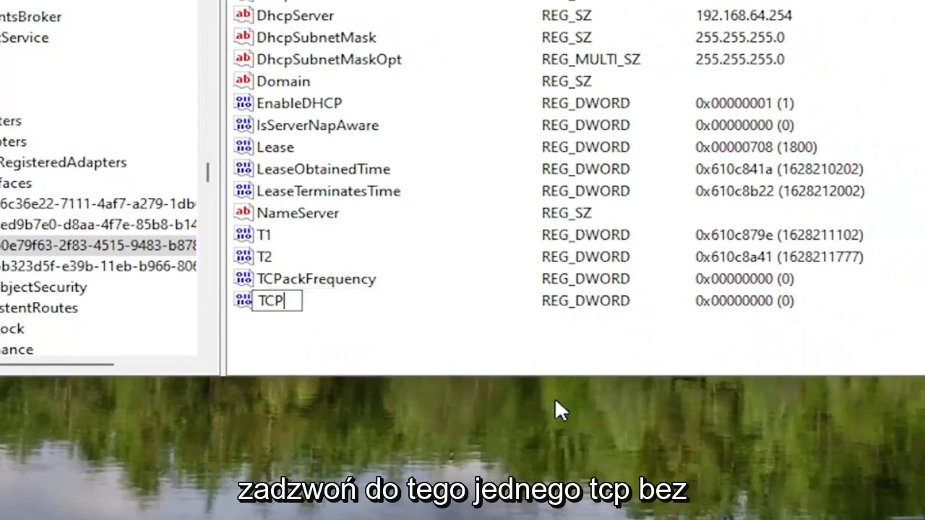
pyautogui.write('NoDelay')
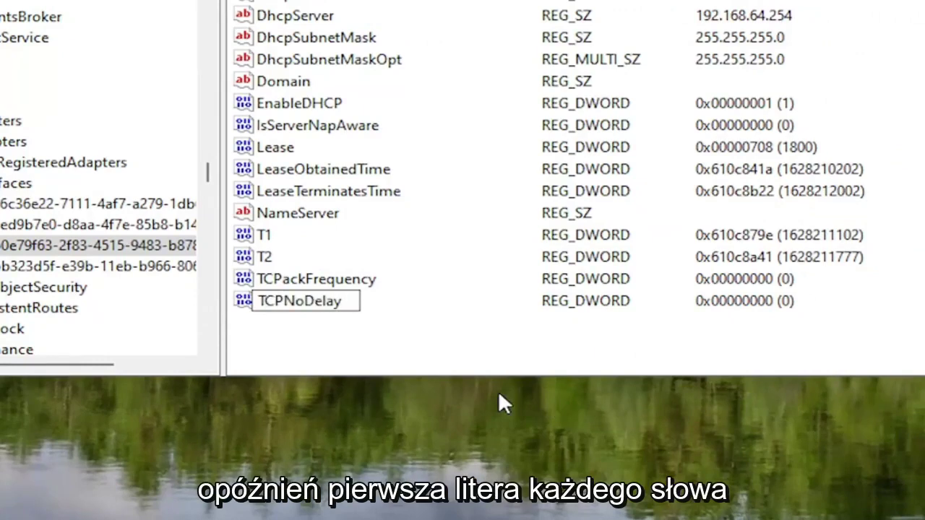
pyautogui.press('Return')
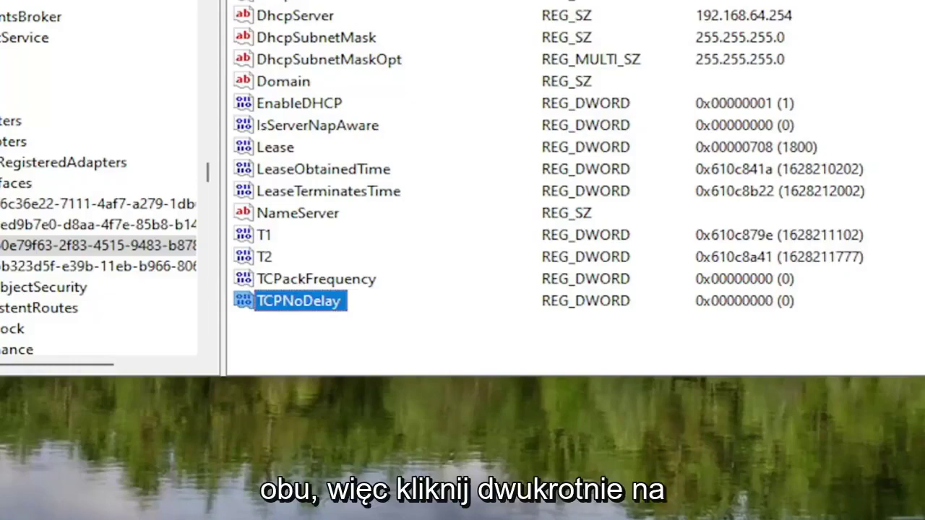
# Set the TCPackFrequency value data to 1 and save it
pyautogui.doubleClick(345, 276)
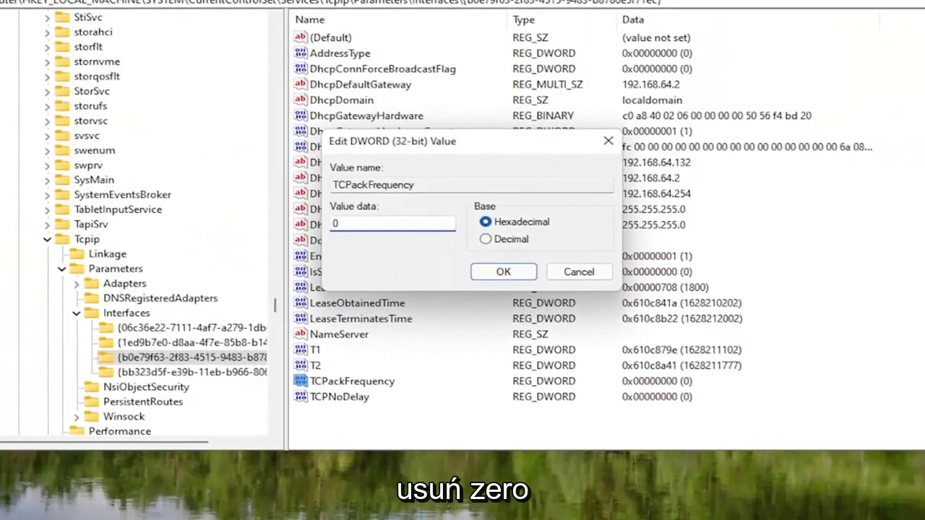
pyautogui.write('1')
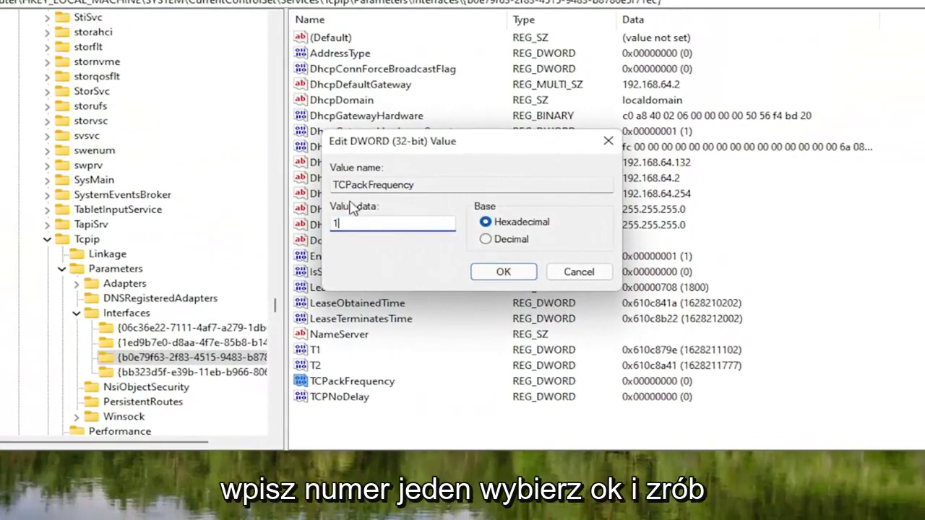
pyautogui.click(480, 272)
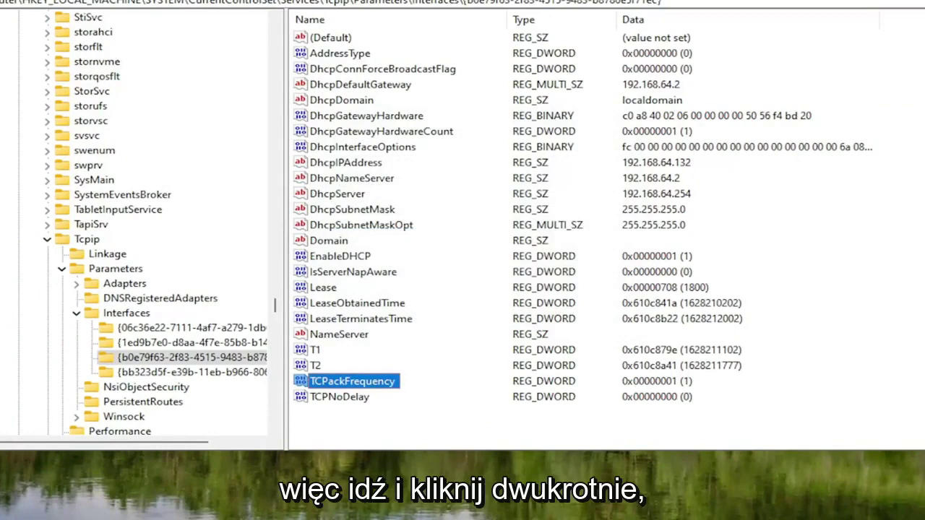
# Set the value data of TCPNoDelay in the selected interface key to 1 and save it
pyautogui.doubleClick(341, 398)
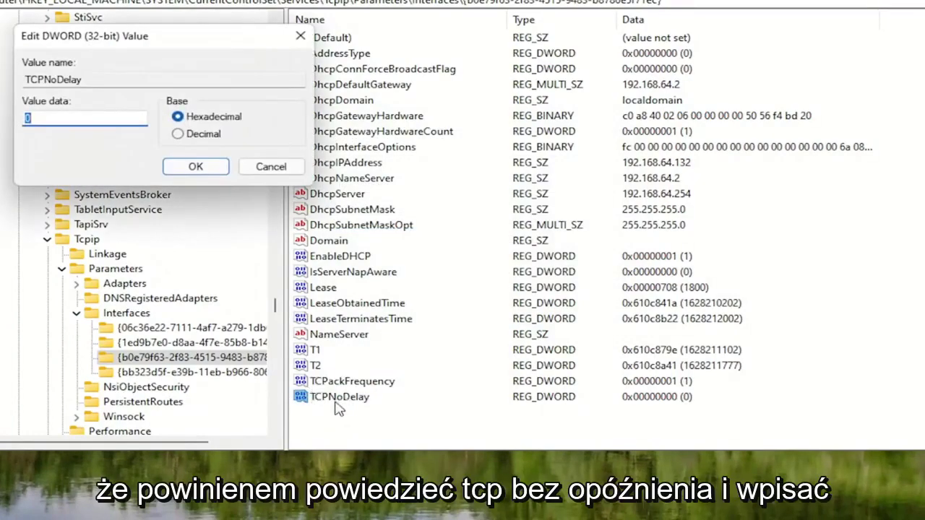
pyautogui.moveTo(183, 46); pyautogui.dragTo(431, 152)
pyautogui.write('1')
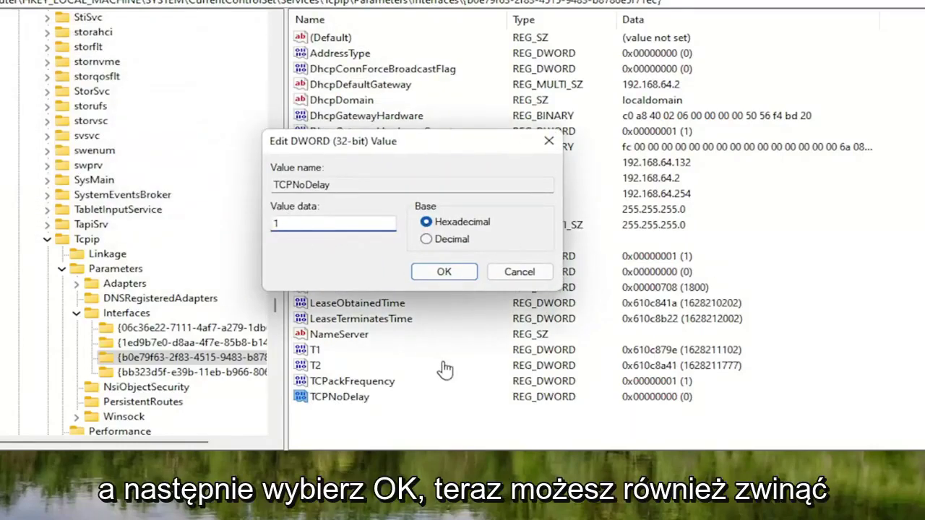
pyautogui.click(460, 275)
# Collapse the expanded Interfaces and SYSTEM branches and expand HKEY_LOCAL_MACHINE\SOFTWARE\Microsoft
pyautogui.click(75, 313)
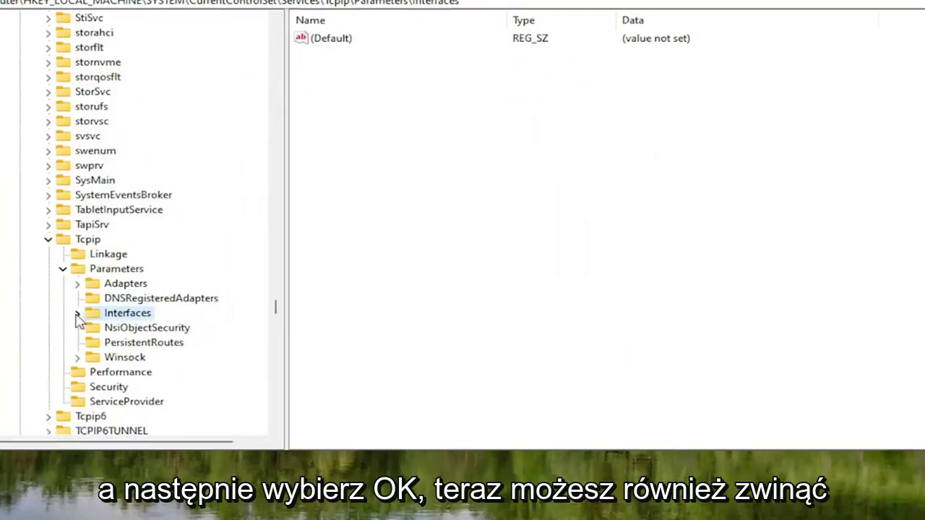
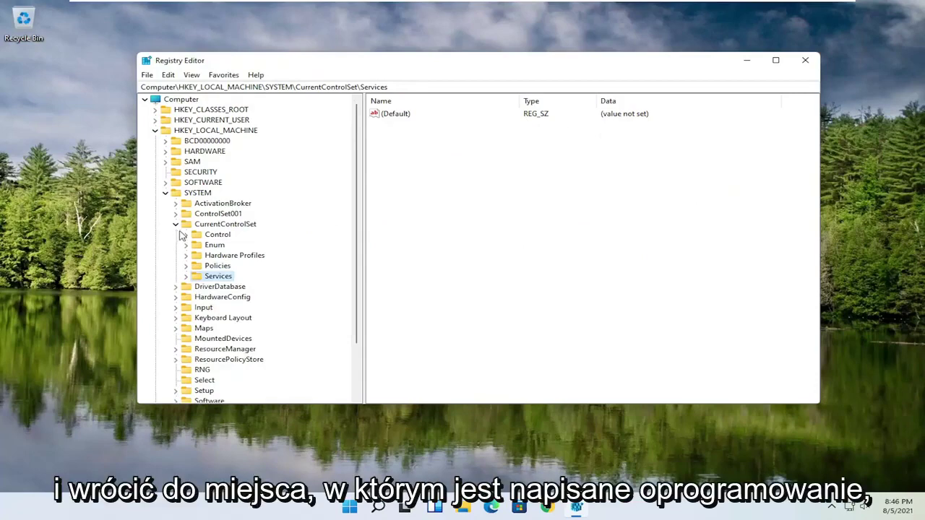
pyautogui.click(174, 224)
pyautogui.click(165, 192)
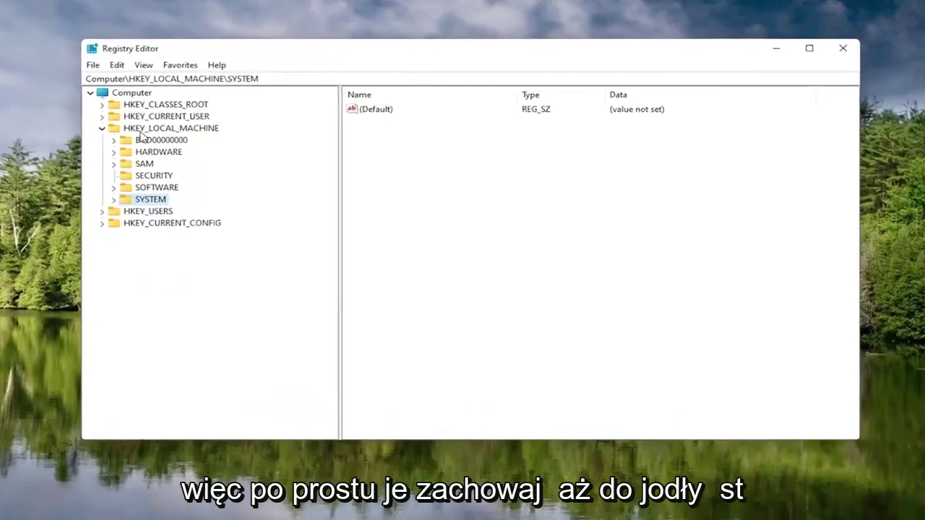
pyautogui.press('Left')
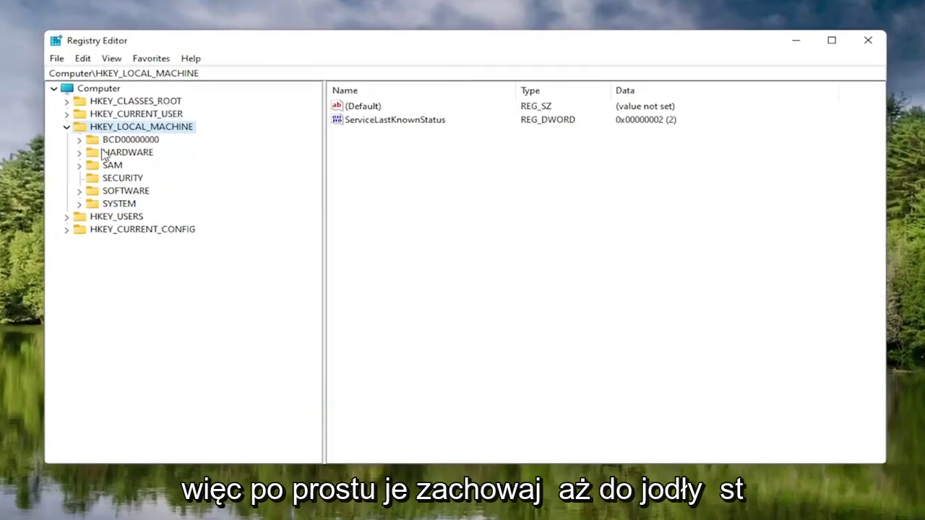
pyautogui.doubleClick(123, 191)
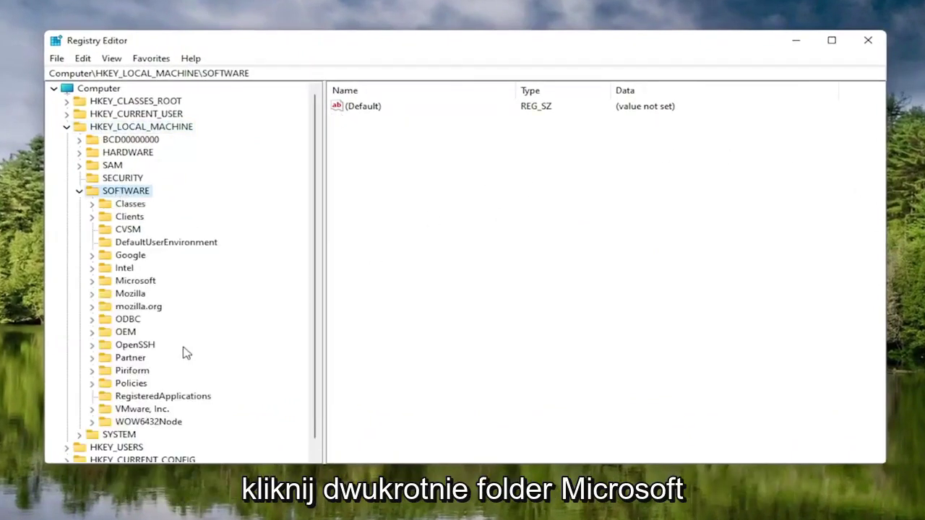
pyautogui.doubleClick(129, 282)
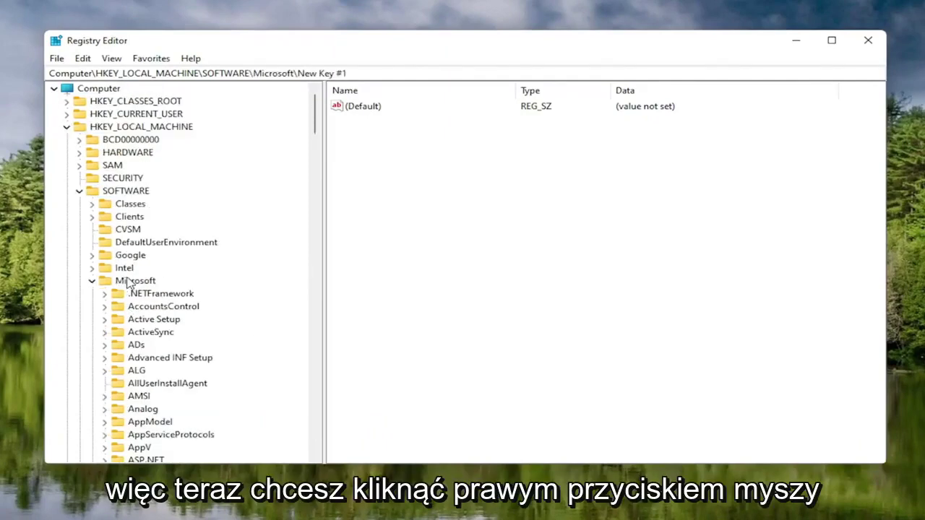
# Create a new subkey under HKEY_LOCAL_MACHINE\SOFTWARE\Microsoft, keeping its default name
pyautogui.rightClick(121, 283)
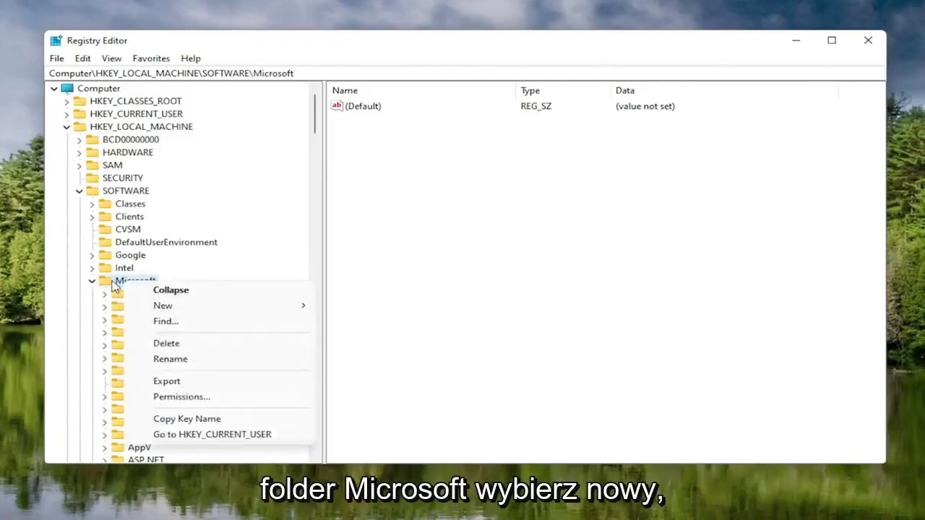
pyautogui.click(117, 282)
pyautogui.rightClick(117, 281)
pyautogui.moveTo(172, 311)
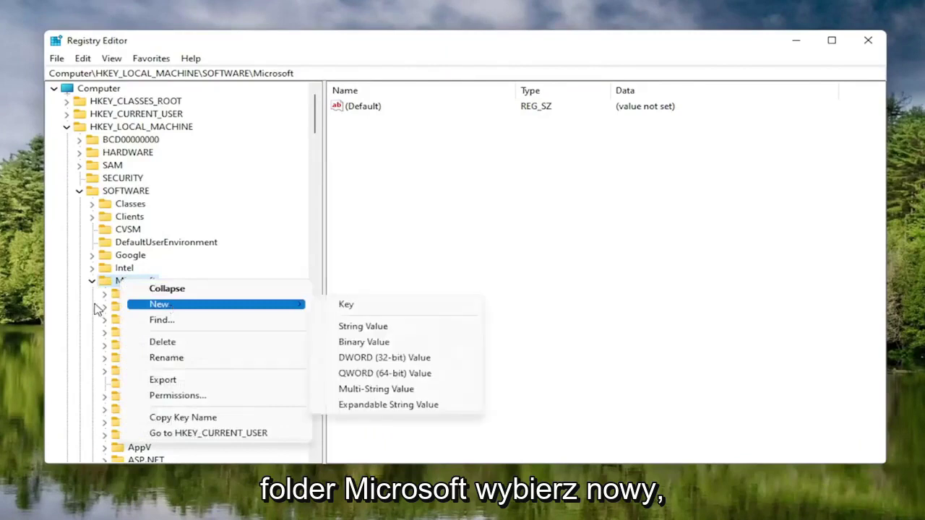
pyautogui.click(350, 309)
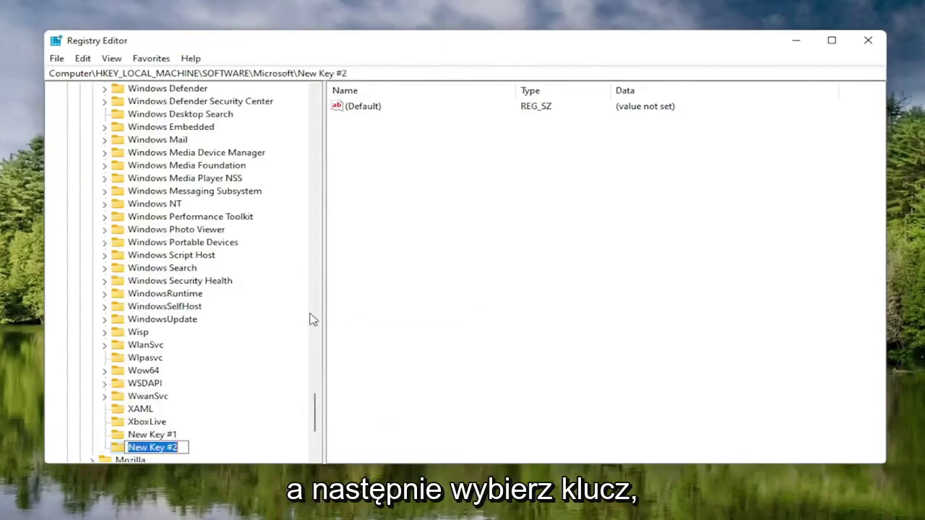
# Delete the leftover New Key #1 from the Microsoft key
pyautogui.scroll(-1, 289, 325)
pyautogui.click(154, 399)
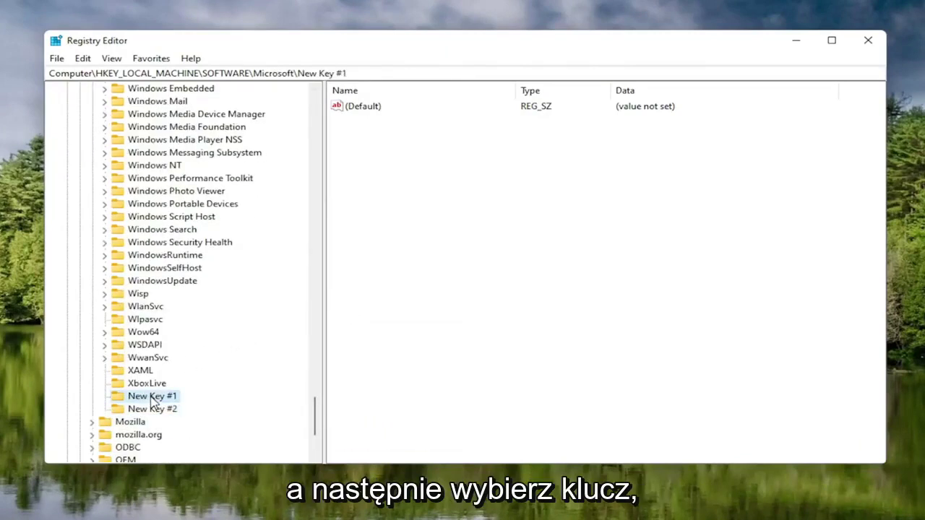
pyautogui.press('Delete')
pyautogui.press('Return')
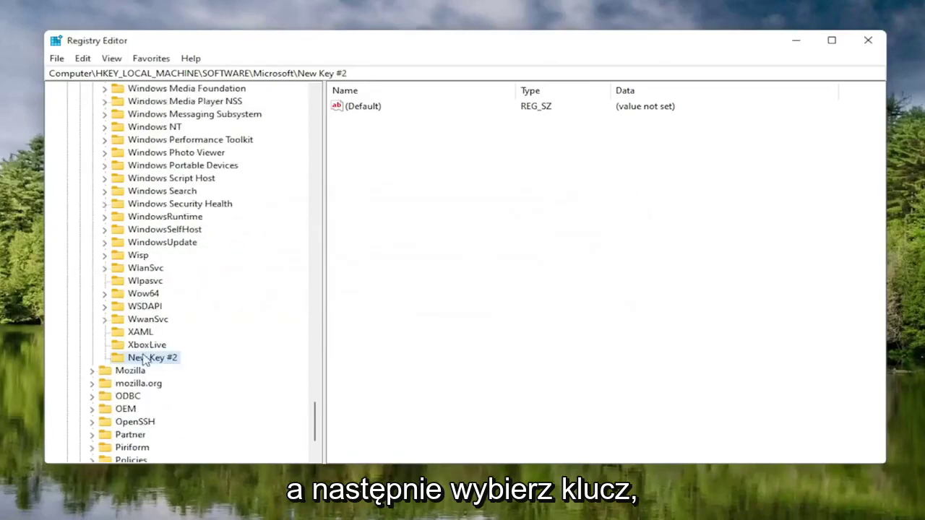
# Rename the New Key #2 subkey as New Key #1
pyautogui.rightClick(145, 359)
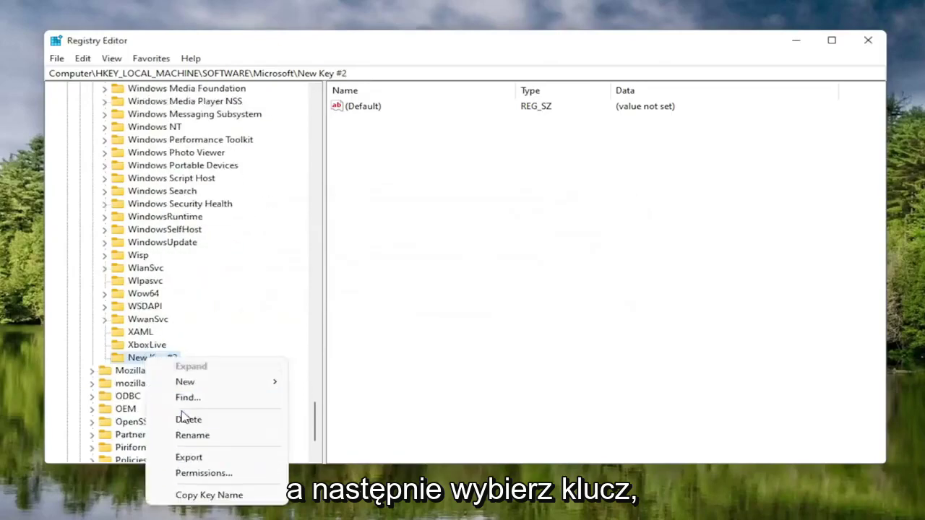
pyautogui.click(193, 435)
pyautogui.press('End')
pyautogui.write('1')
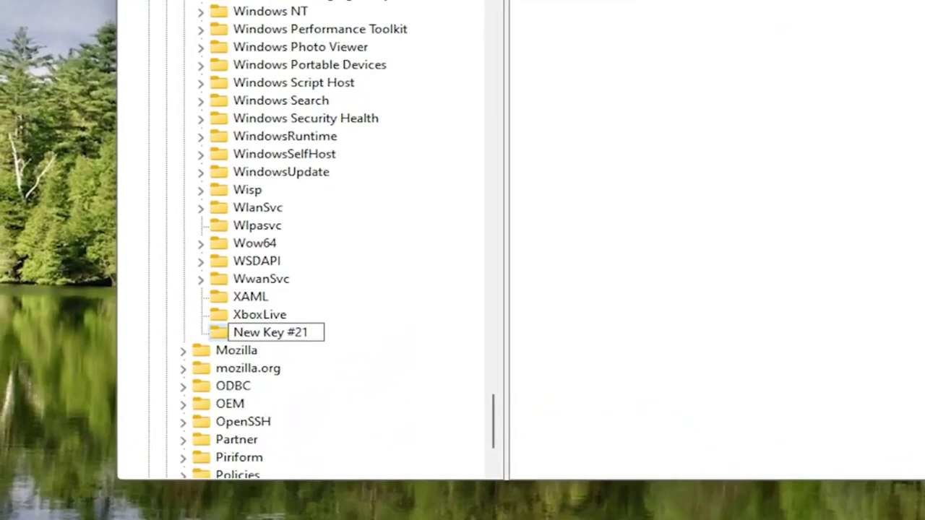
pyautogui.press('Left')
pyautogui.press('BackSpace')
pyautogui.press('Return')
# Try to rename the New Key #1 subkey under Microsoft as MSMQ
pyautogui.scroll(8, 304, 289)
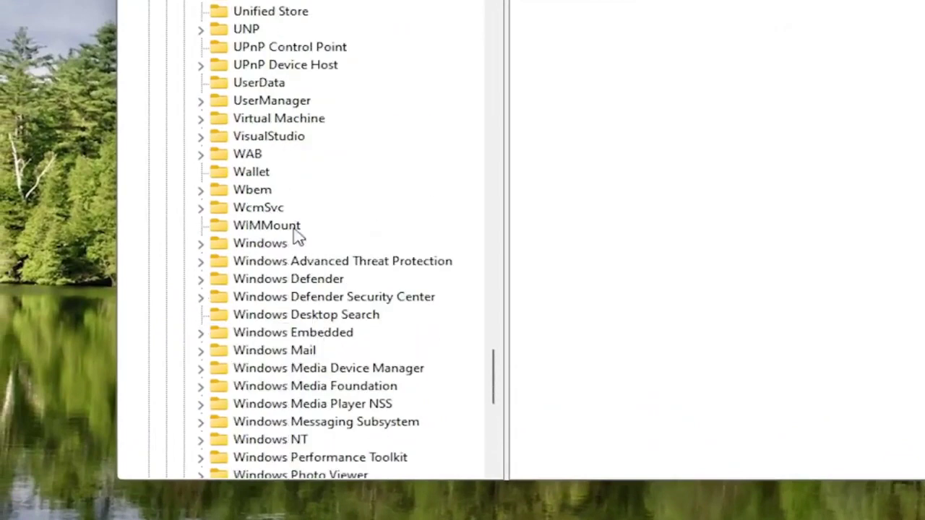
pyautogui.scroll(-9, 282, 302)
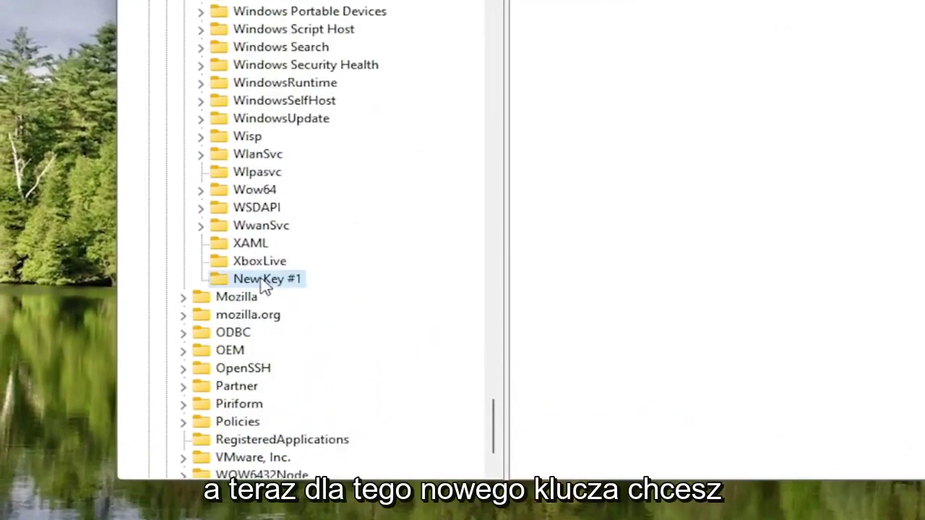
pyautogui.rightClick(269, 284)
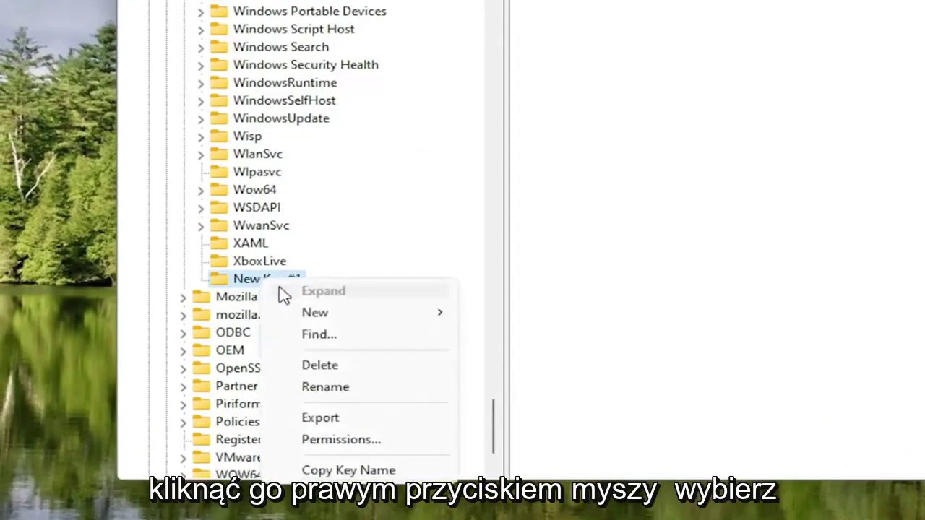
pyautogui.click(327, 388)
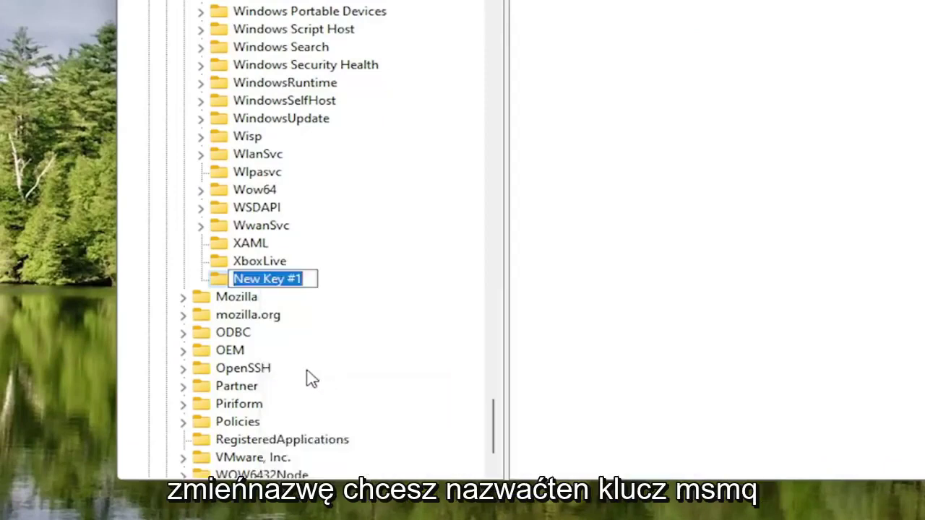
pyautogui.write('MSMQ')
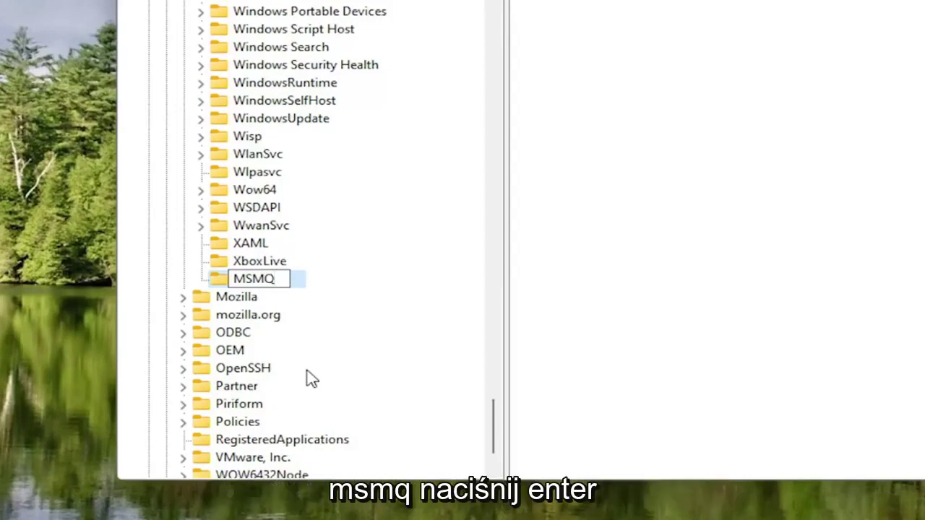
pyautogui.press('Return')
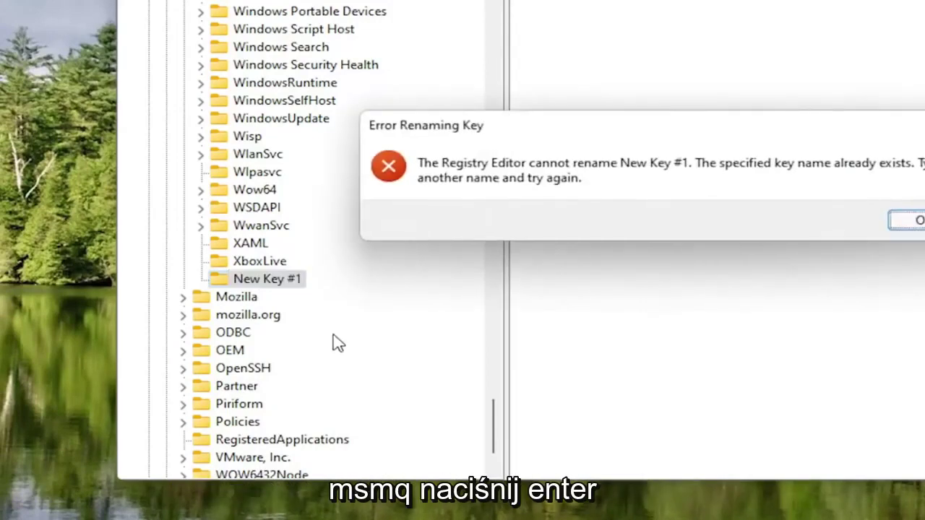
pyautogui.click(916, 230)
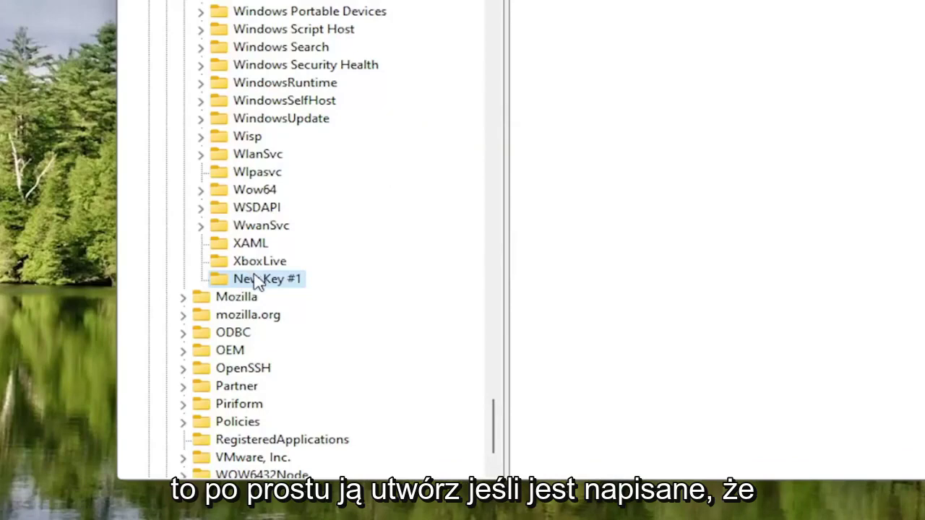
# Delete the unneeded New Key #1 subkey and select the existing MSMQ key under Microsoft
pyautogui.press('Delete')
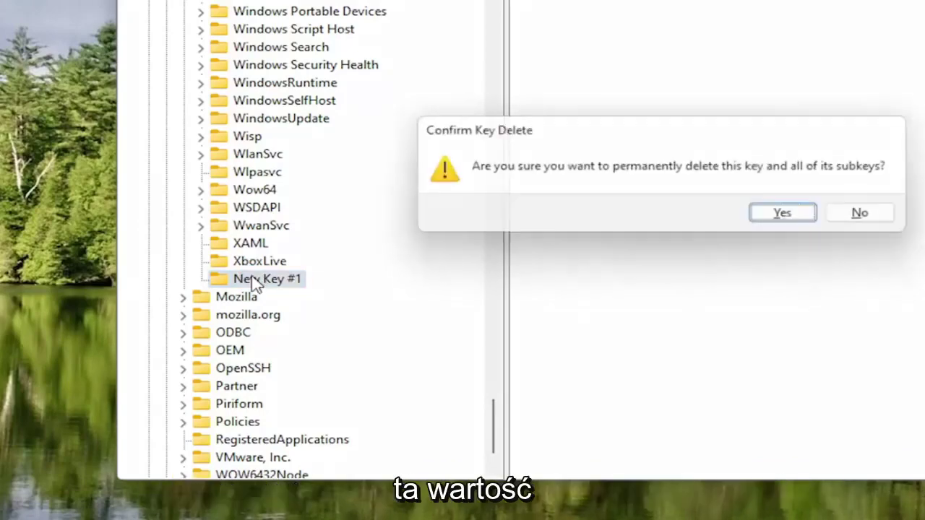
pyautogui.press('Return')
pyautogui.scroll(4, 264, 226)
pyautogui.scroll(10, 275, 246)
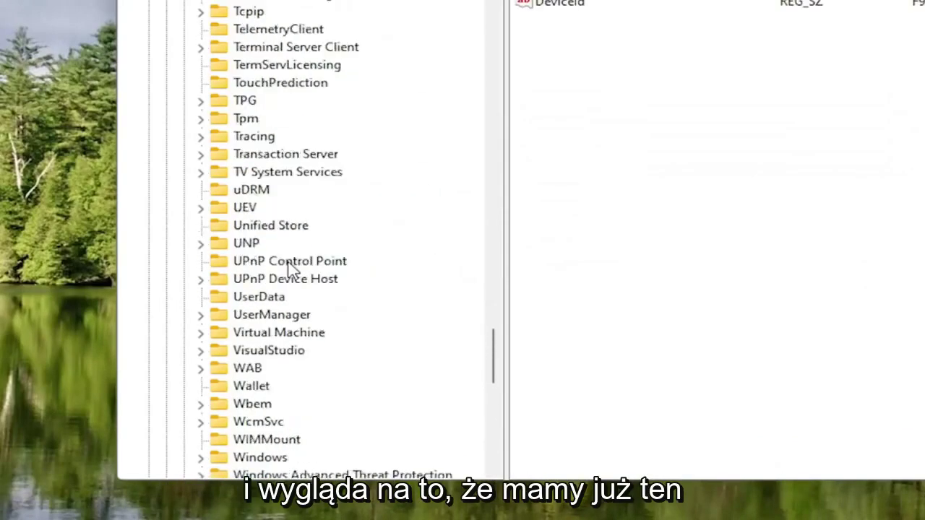
pyautogui.scroll(9, 291, 270)
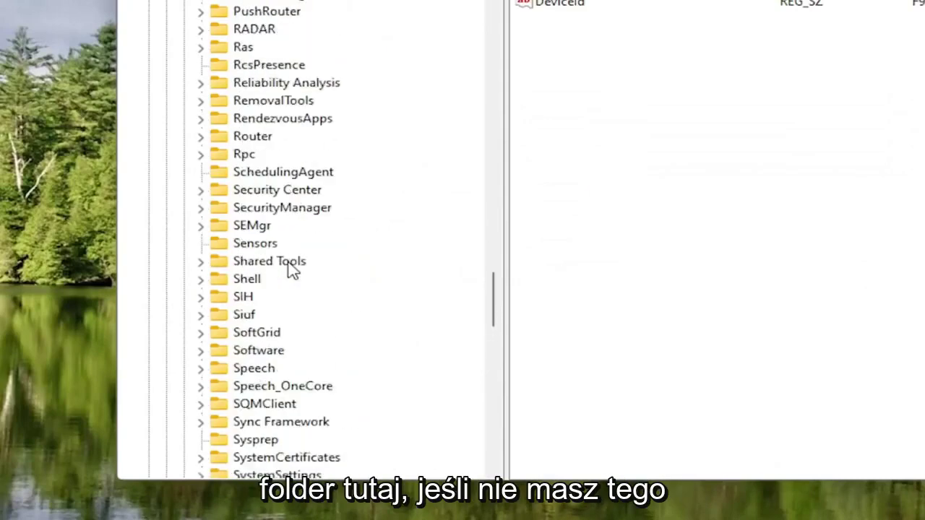
pyautogui.scroll(-7, 292, 269)
pyautogui.scroll(12, 293, 270)
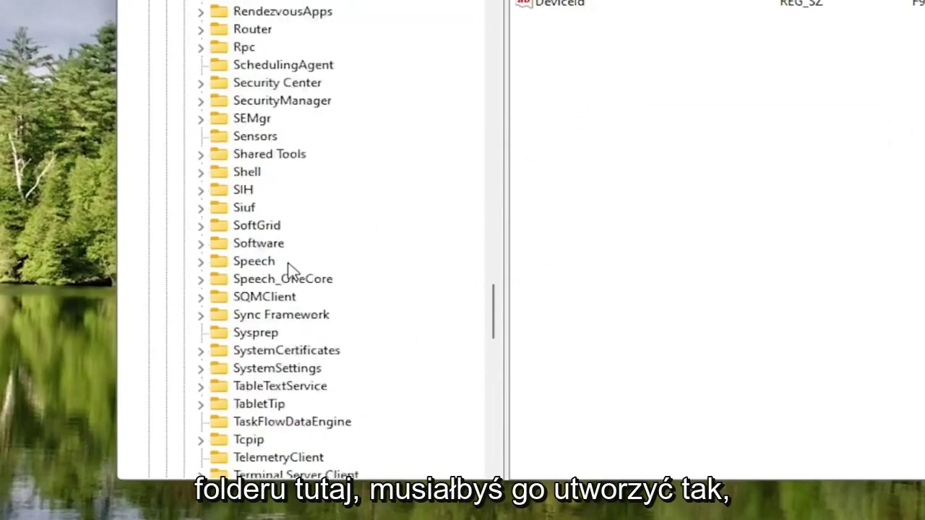
pyautogui.scroll(10, 291, 269)
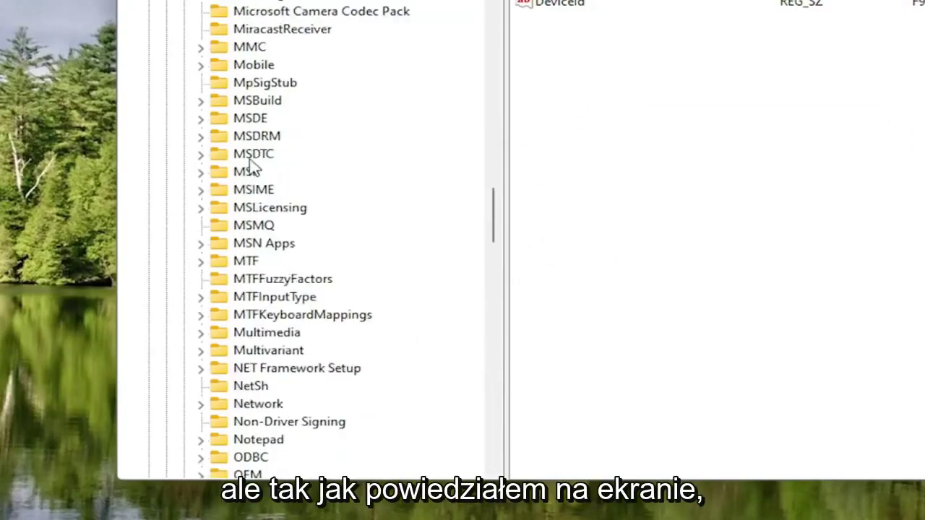
pyautogui.click(246, 227)
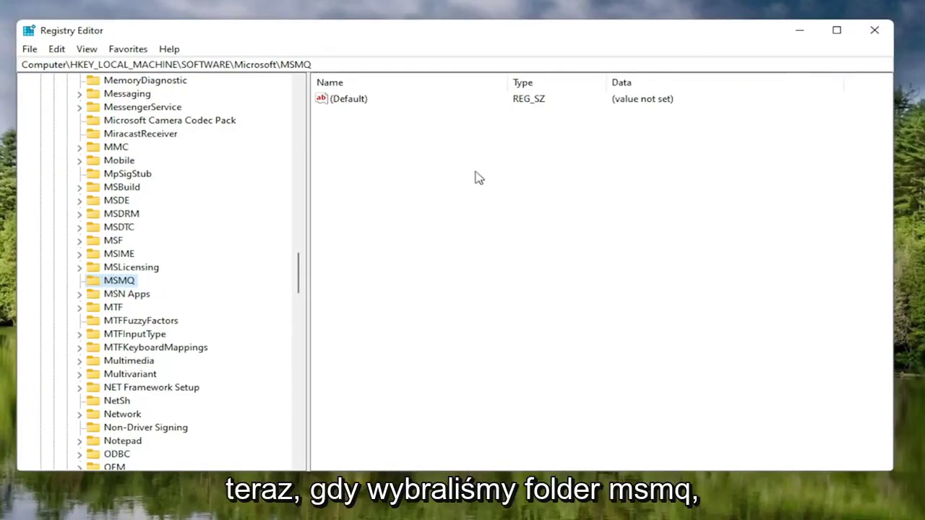
# Create a DWORD (32-bit) value named TCPNoDelay in the MSMQ key
pyautogui.rightClick(457, 148)
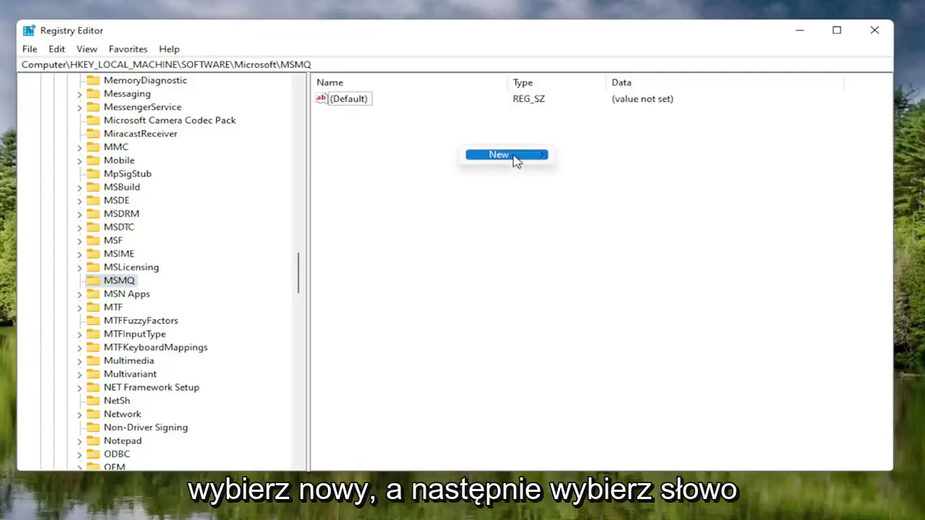
pyautogui.moveTo(512, 158)
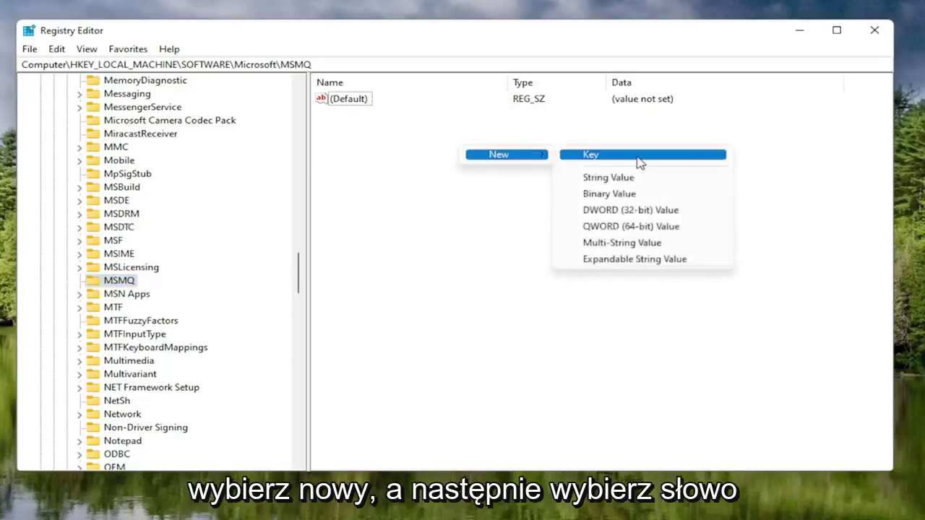
pyautogui.click(630, 211)
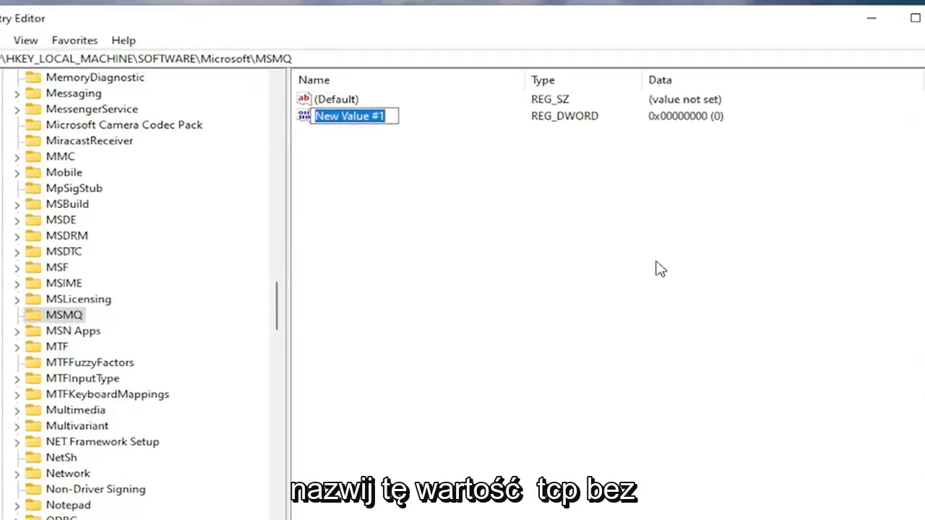
pyautogui.write('TCP')
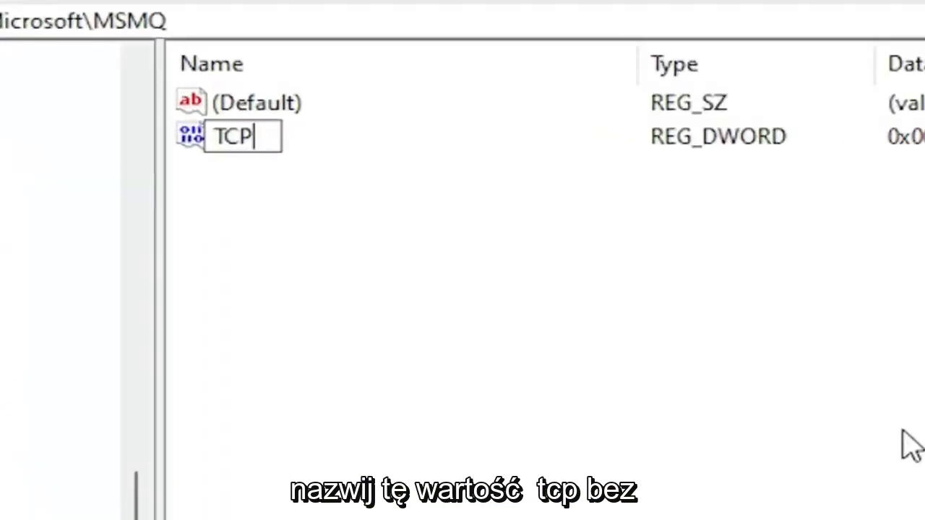
pyautogui.write('n')
pyautogui.press('BackSpace')
pyautogui.write('NoDelay')
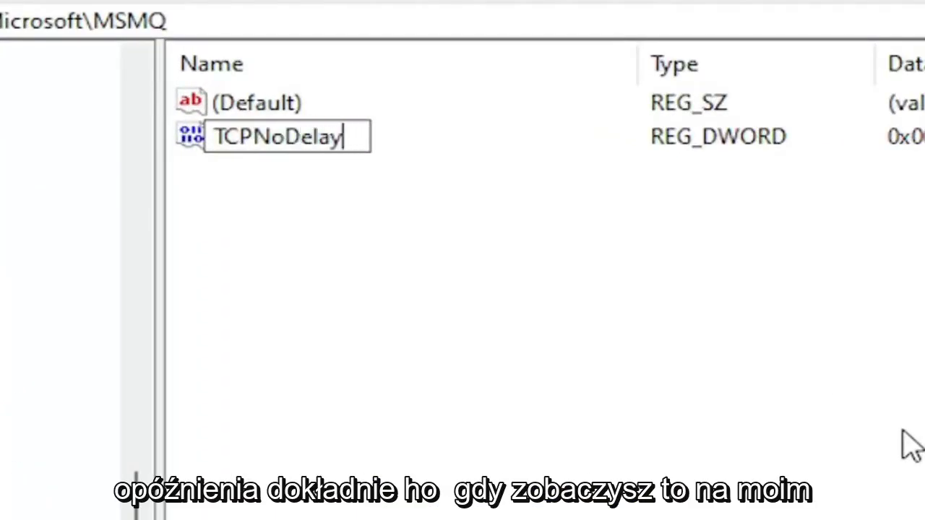
pyautogui.press('Return')
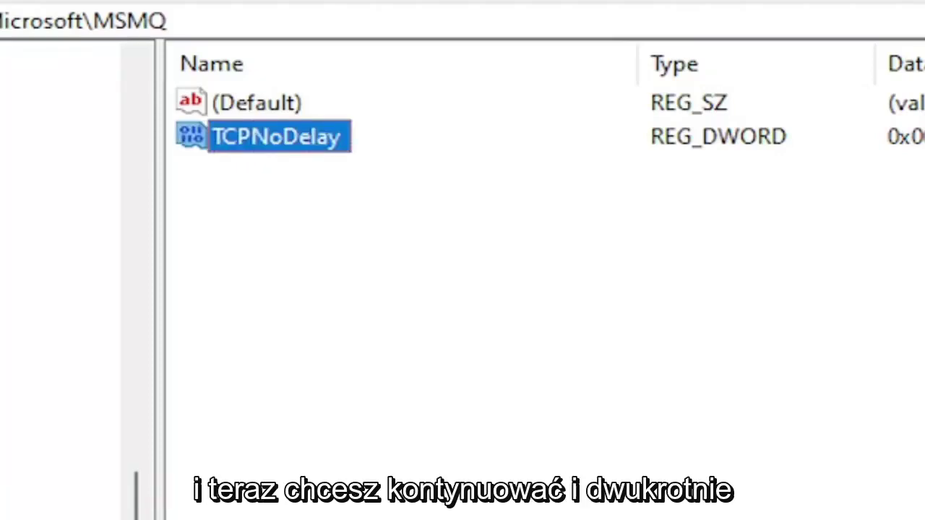
# Set the value data of TCPNoDelay in the MSMQ key to 1
pyautogui.doubleClick(329, 139)
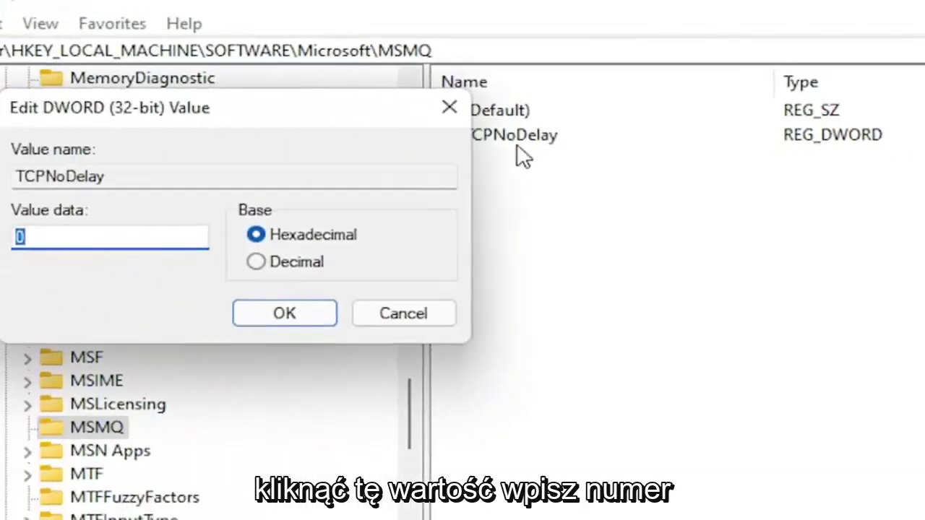
pyautogui.write('1')
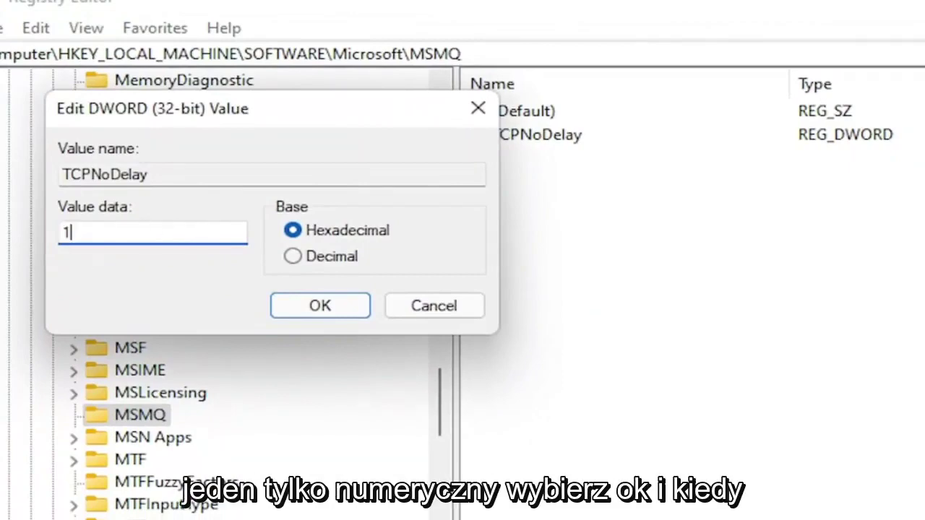
pyautogui.click(302, 306)
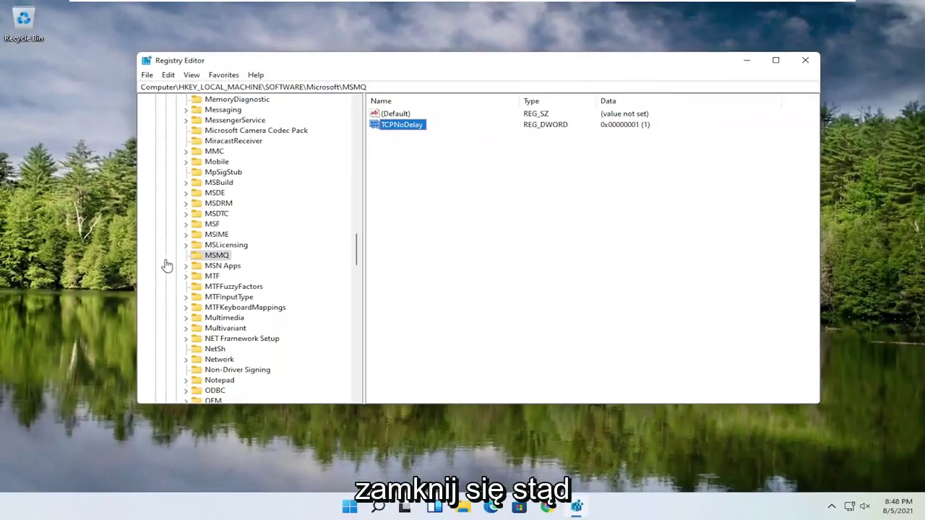
# Collapse the Microsoft, SOFTWARE and HKEY_LOCAL_MACHINE branches of the registry tree and close Registry Editor
pyautogui.moveTo(360, 257); pyautogui.dragTo(359, 123)
pyautogui.click(170, 259)
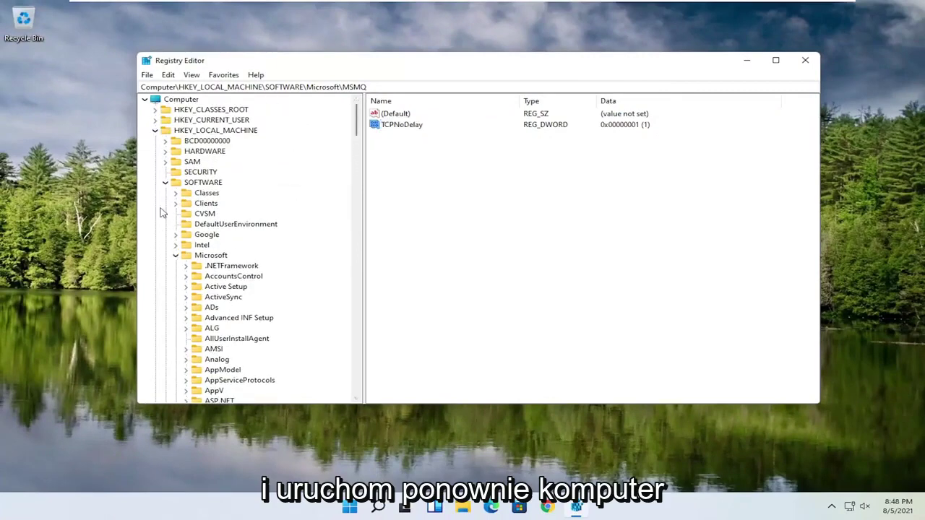
pyautogui.click(176, 254)
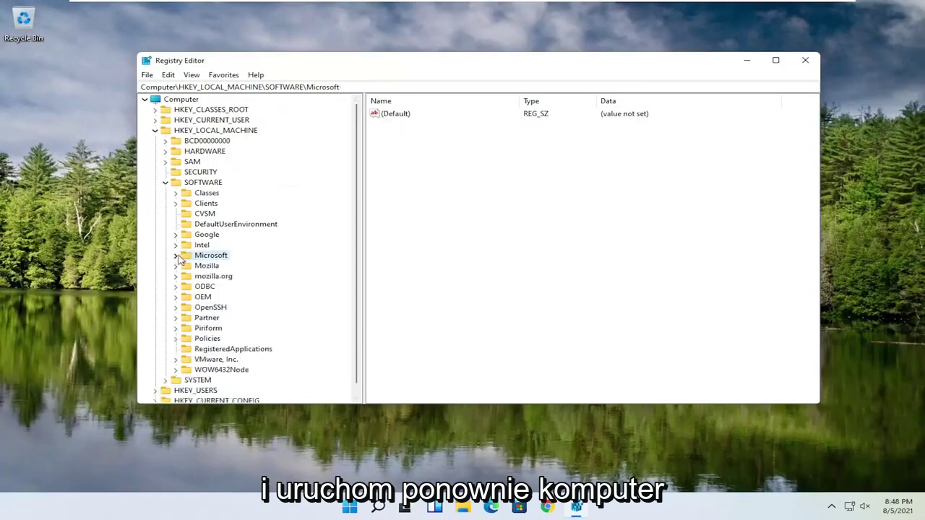
pyautogui.click(167, 184)
pyautogui.click(155, 131)
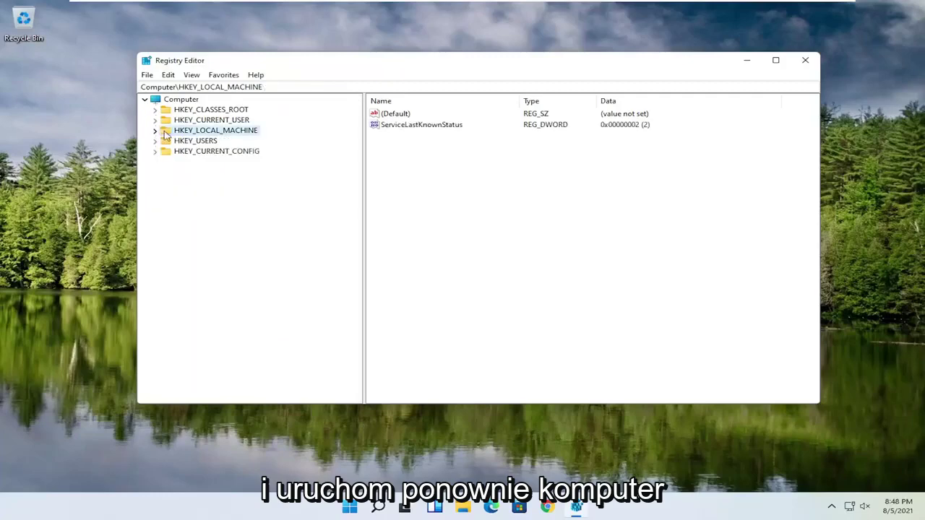
pyautogui.click(804, 62)
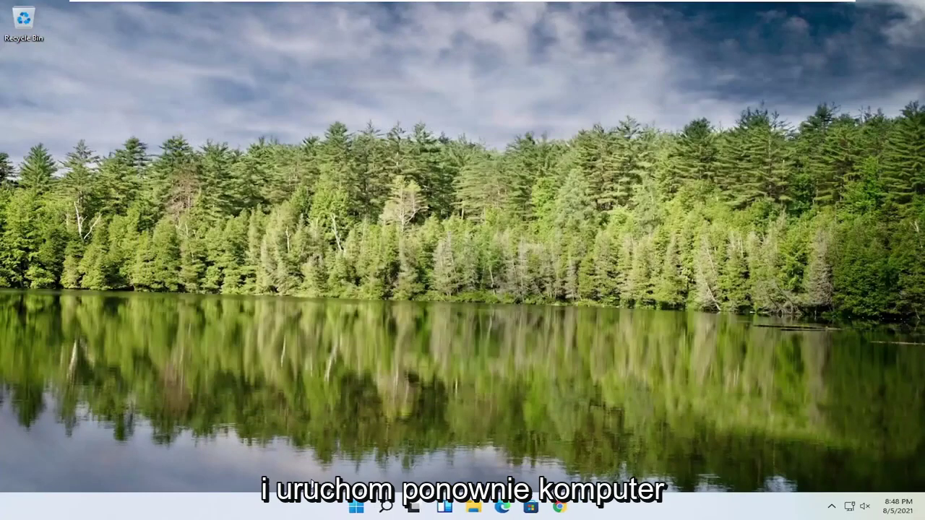
# Restart the computer to apply the registry changes
pyautogui.rightClick(364, 508)
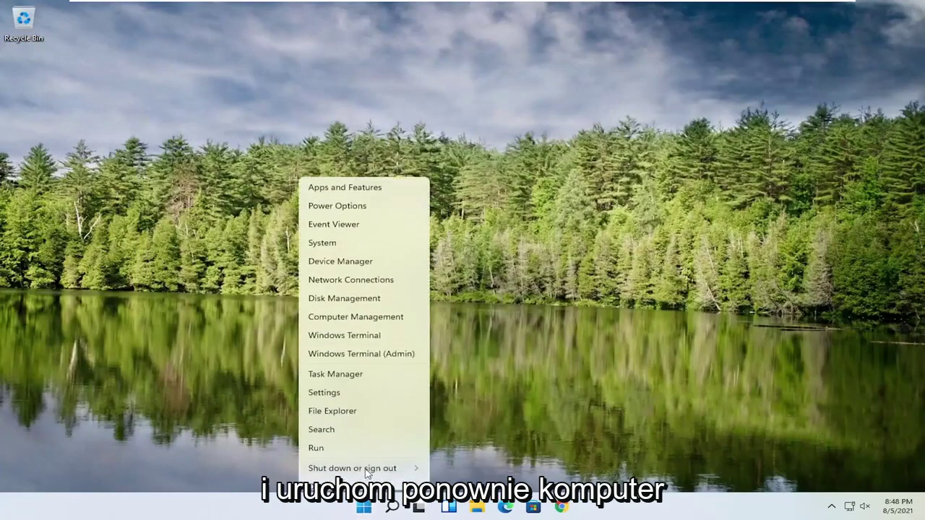
pyautogui.moveTo(363, 468)
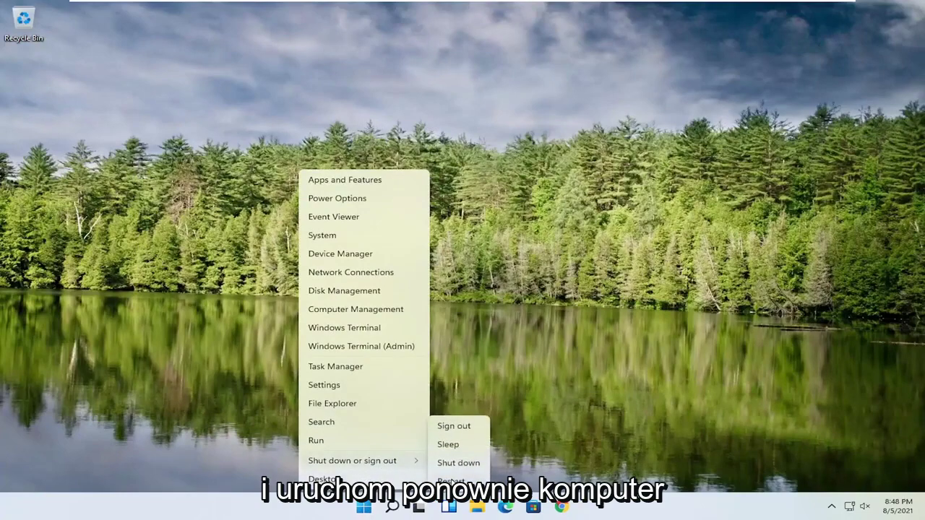
pyautogui.click(454, 479)
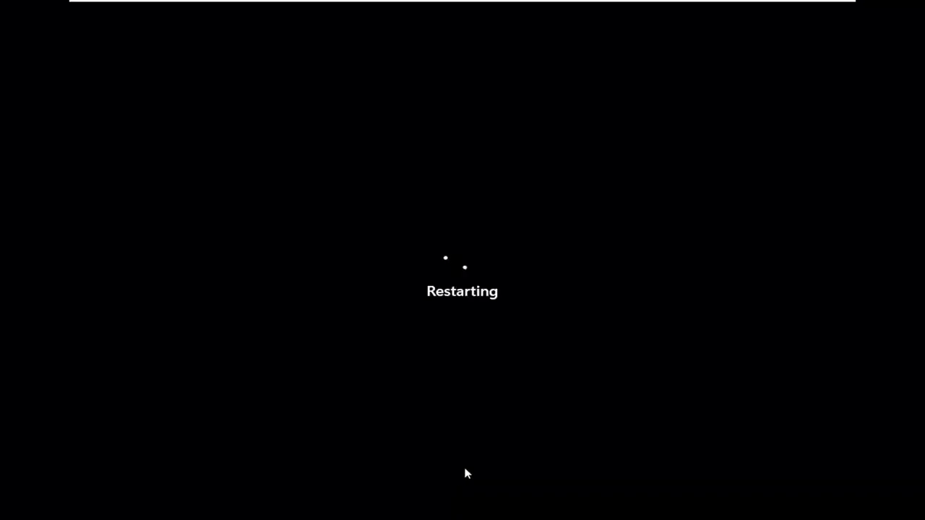